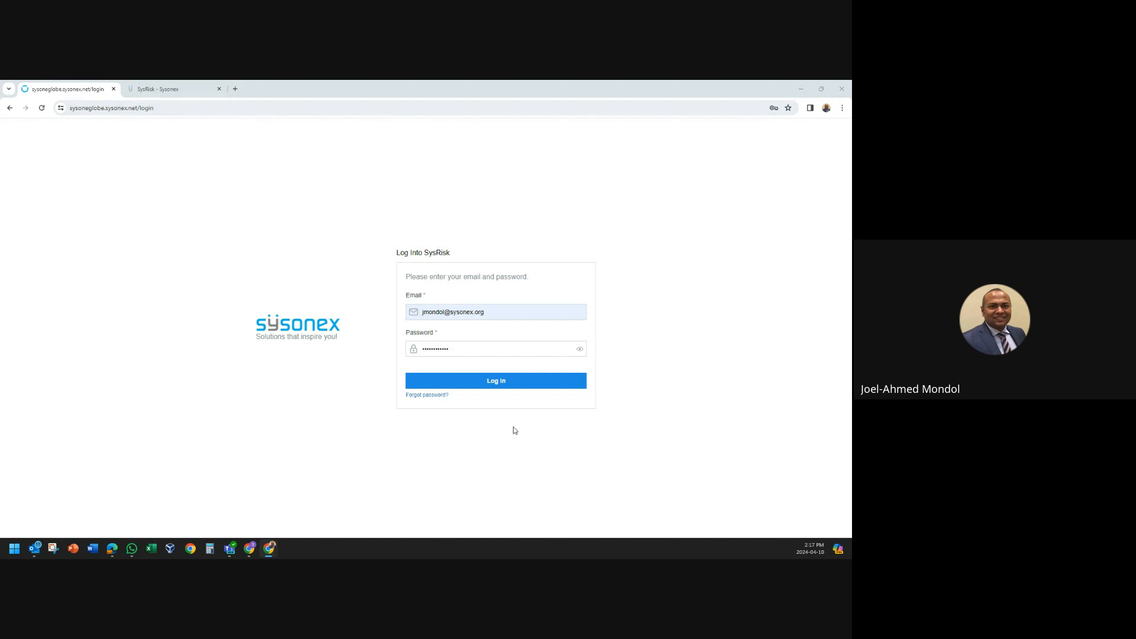
# - Log in to SysRisk with the prefilled e-mail and password
pyautogui.click(498, 382)
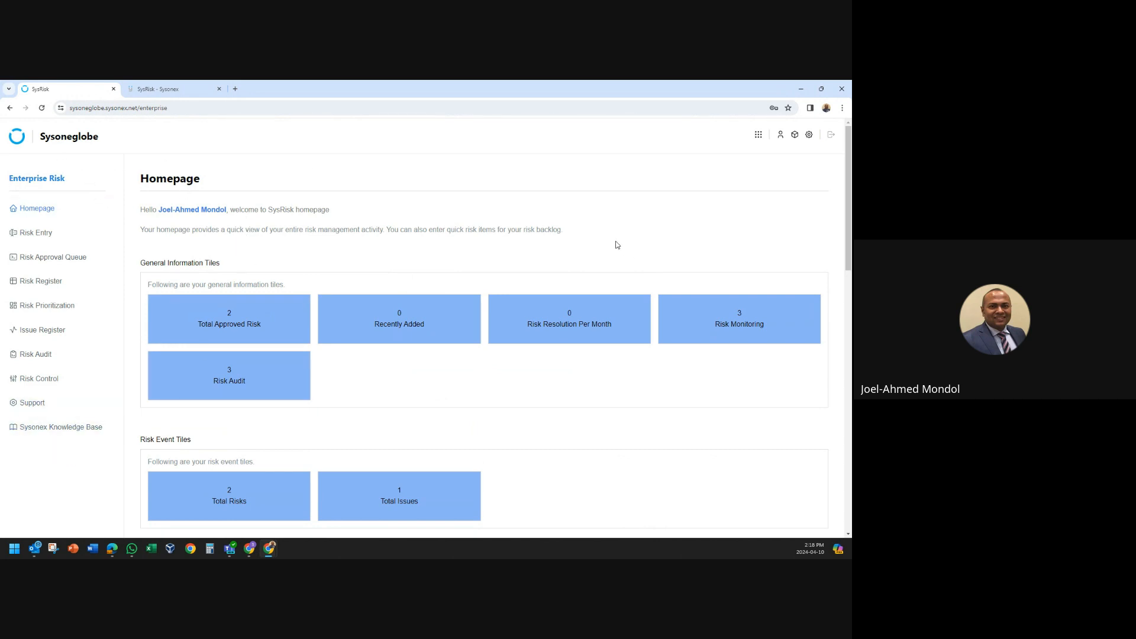
# - Switch to Project Risk Management to view its homepage, and return to Enterprise Risk Management
pyautogui.click(758, 134)
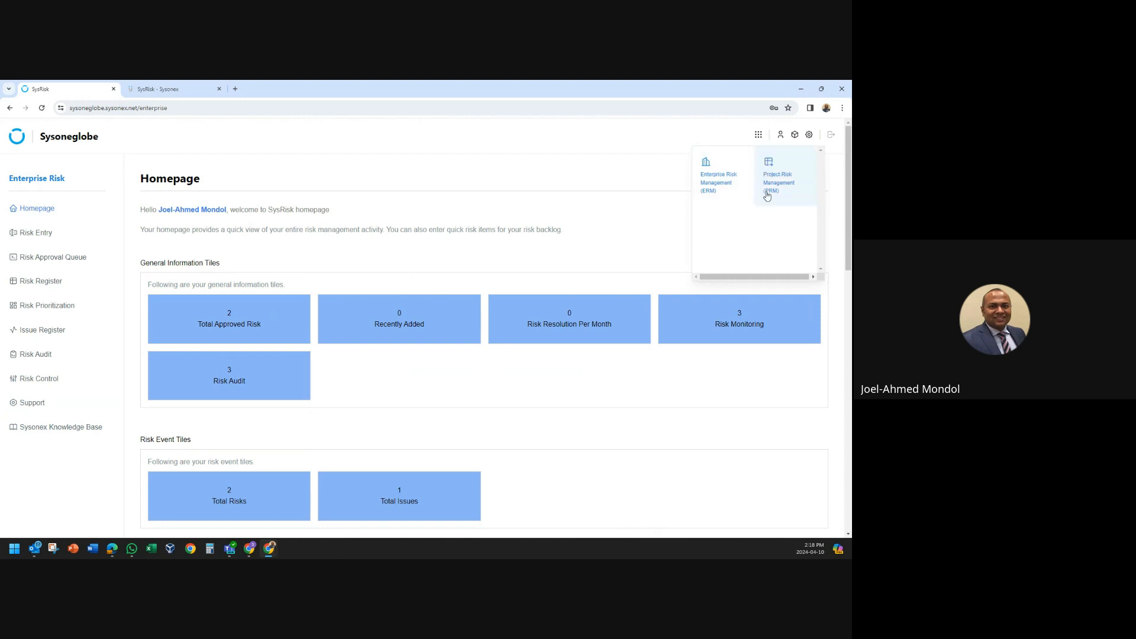
pyautogui.click(765, 194)
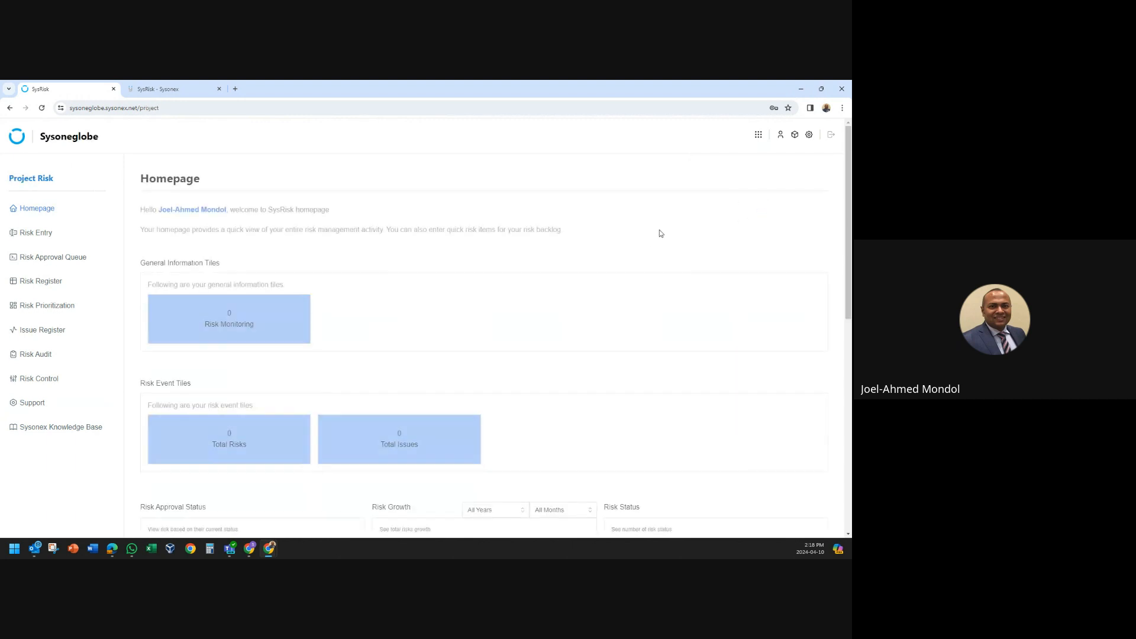
pyautogui.click(762, 135)
pyautogui.click(717, 176)
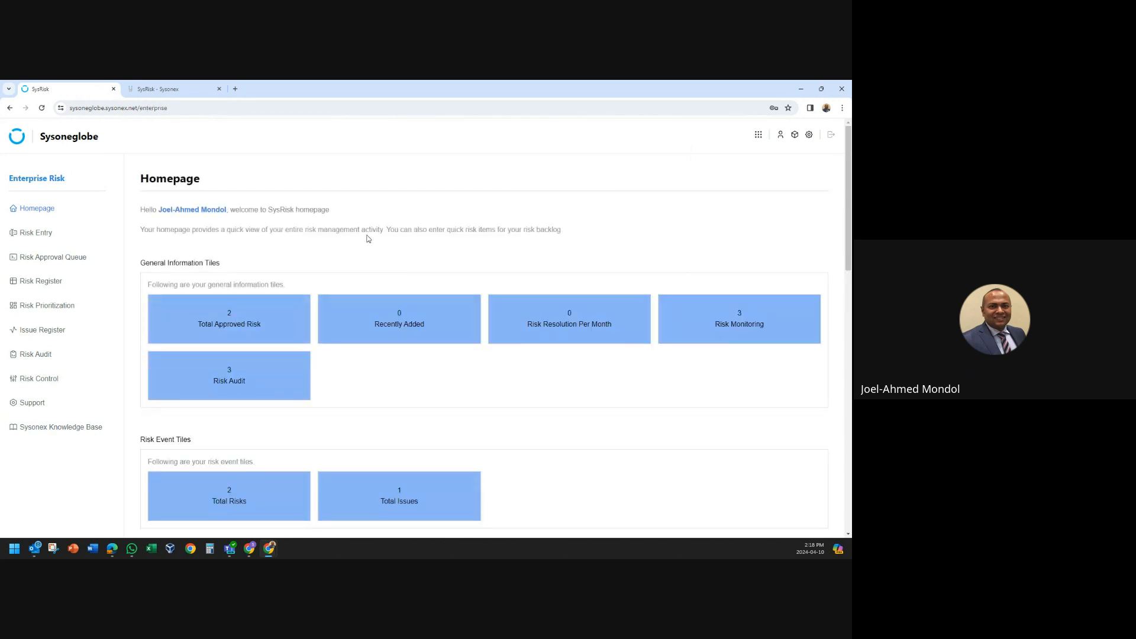
# - Open the enterprise risk entry form and set the risk category to Reputational Risk
pyautogui.click(35, 235)
pyautogui.click(285, 280)
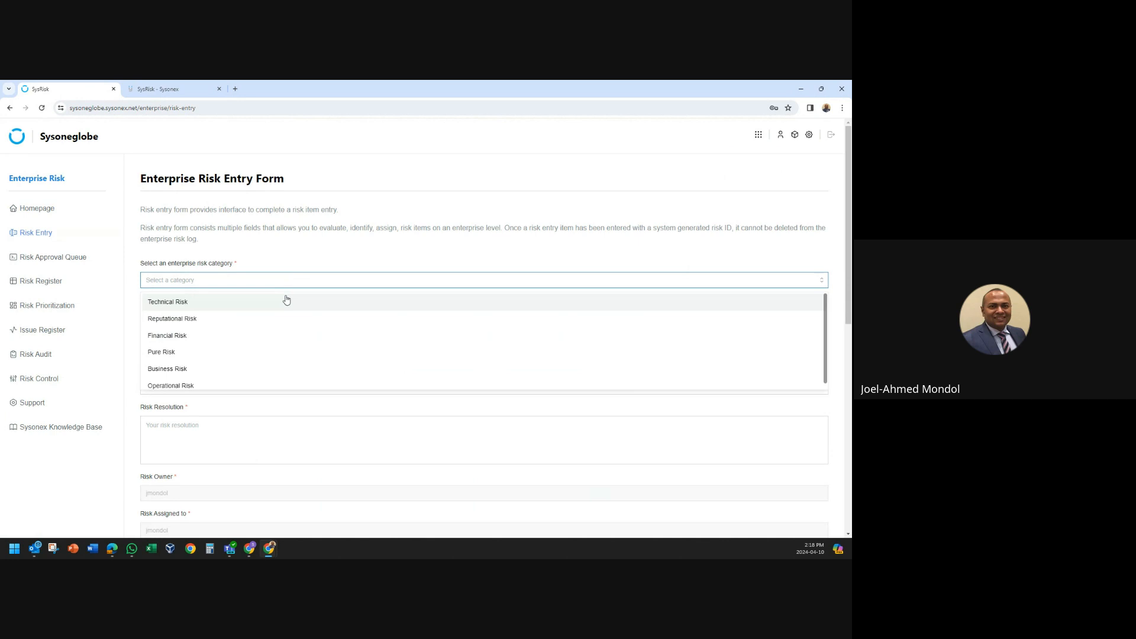
pyautogui.click(302, 228)
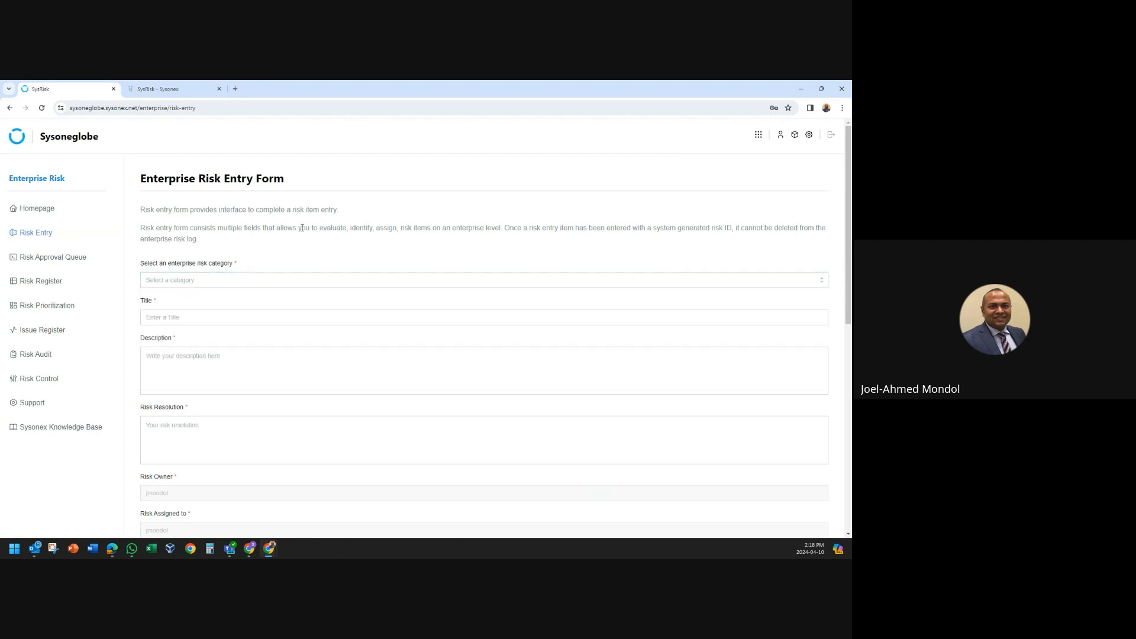
pyautogui.click(272, 280)
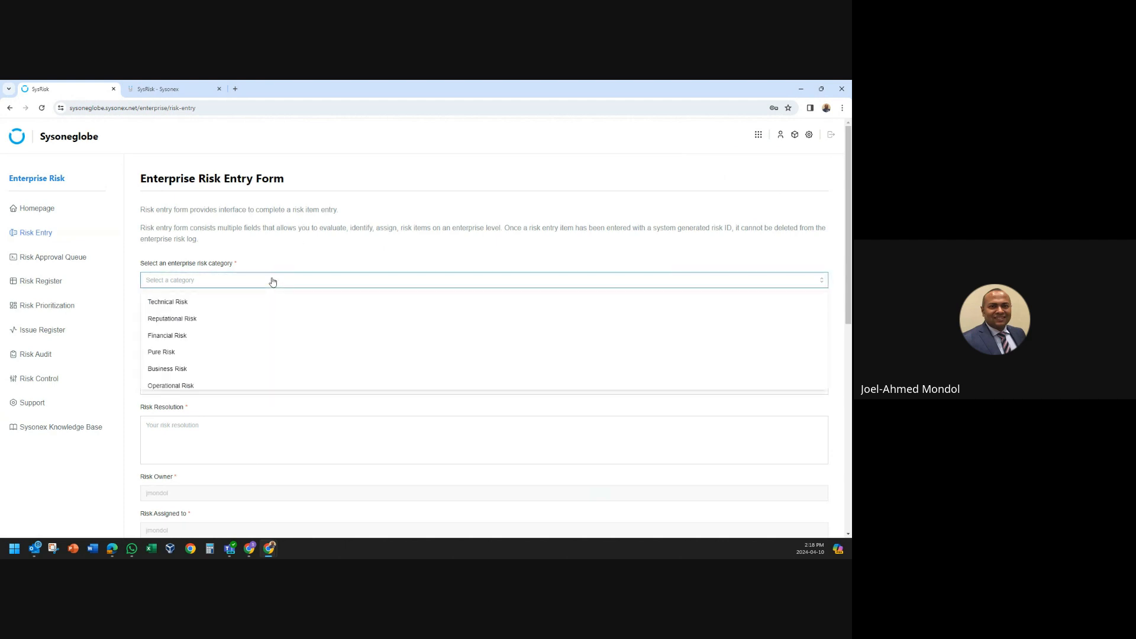
pyautogui.click(191, 318)
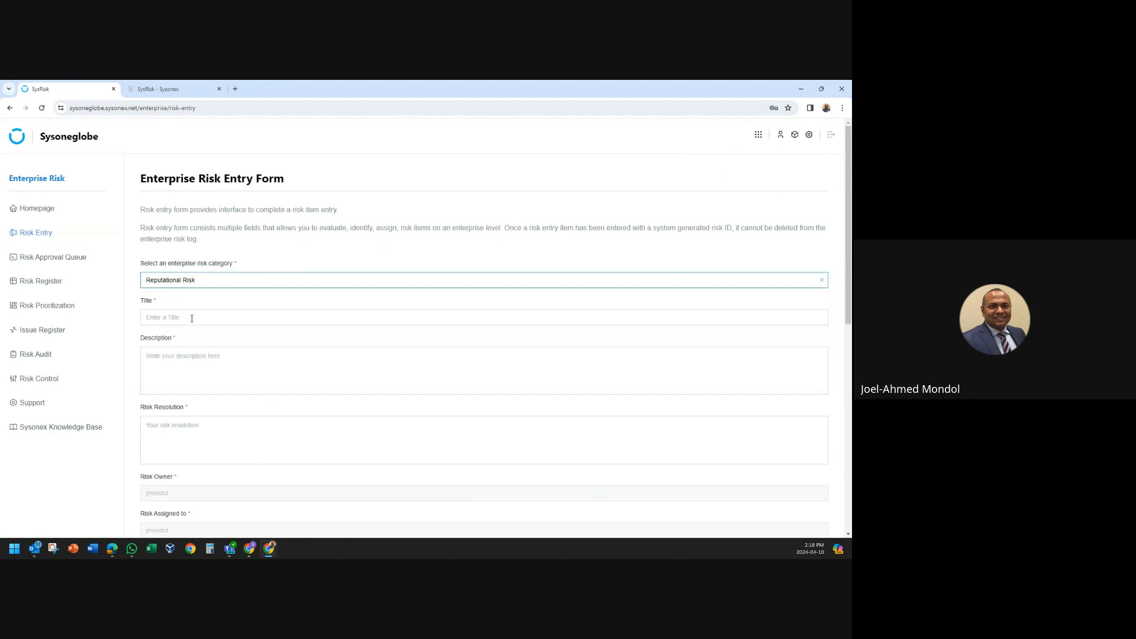
# - Enter the risk title "We do not have any presence in TikTok"
pyautogui.click(192, 318)
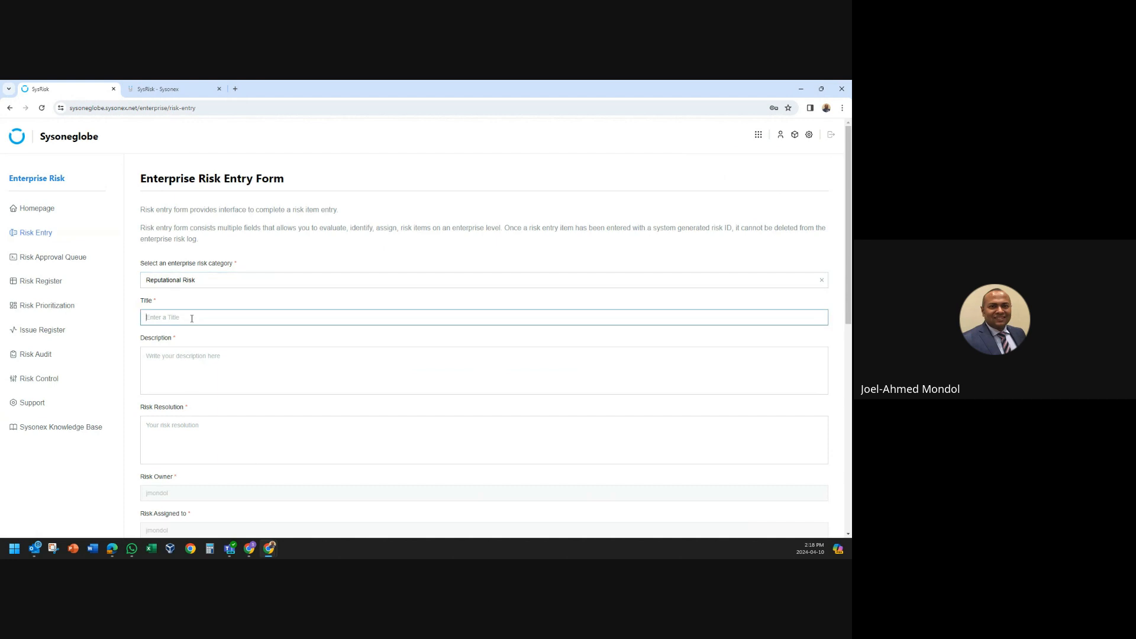
pyautogui.write('We')
pyautogui.write('e')
pyautogui.write(' do not have any ')
pyautogui.write('presen')
pyautogui.write('ce in ')
pyautogui.write('T')
pyautogui.write('ikTok')
pyautogui.press('Tab')
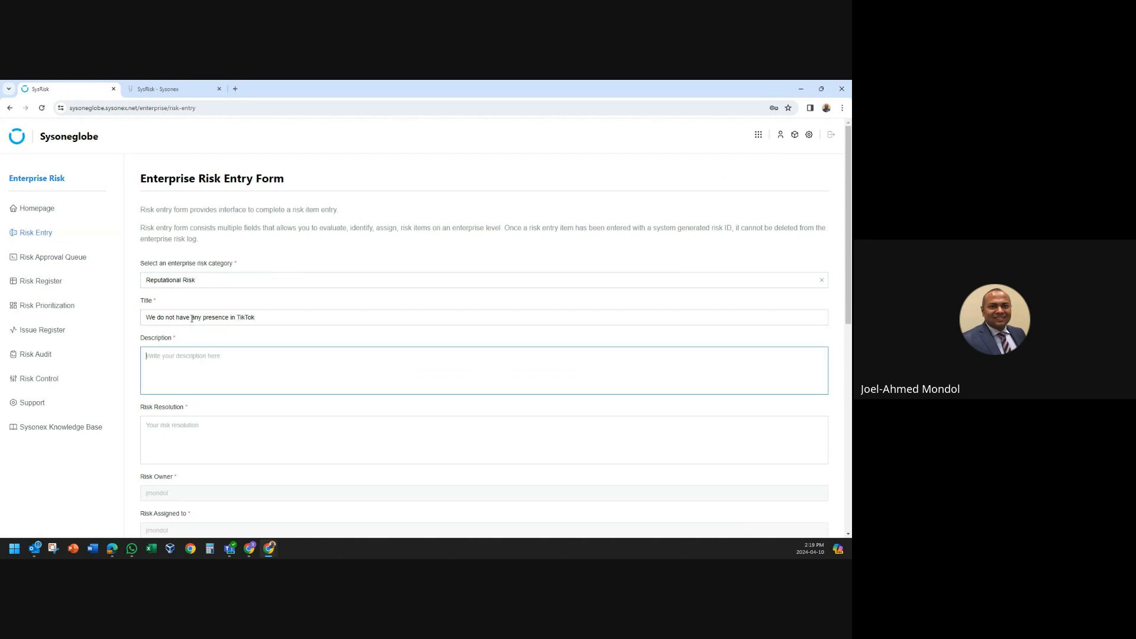
# - Enter the description "We are a digital first company. We need to be present on all different popular social media channels. We definitely need to be on TikTok."
pyautogui.write('We are a digital first company. We need to be present on all ')
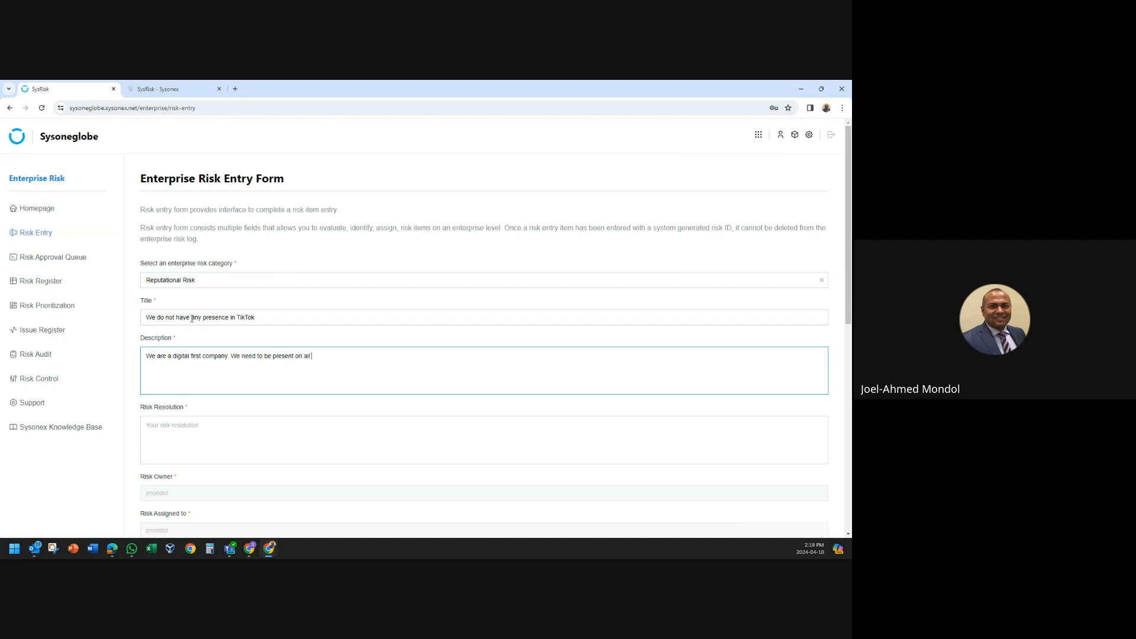
pyautogui.write('different')
pyautogui.write(' soc')
pyautogui.write('popular socu')
pyautogui.write('ial me')
pyautogui.write('dia channels. W')
pyautogui.write('e de')
pyautogui.write('finitely need to ')
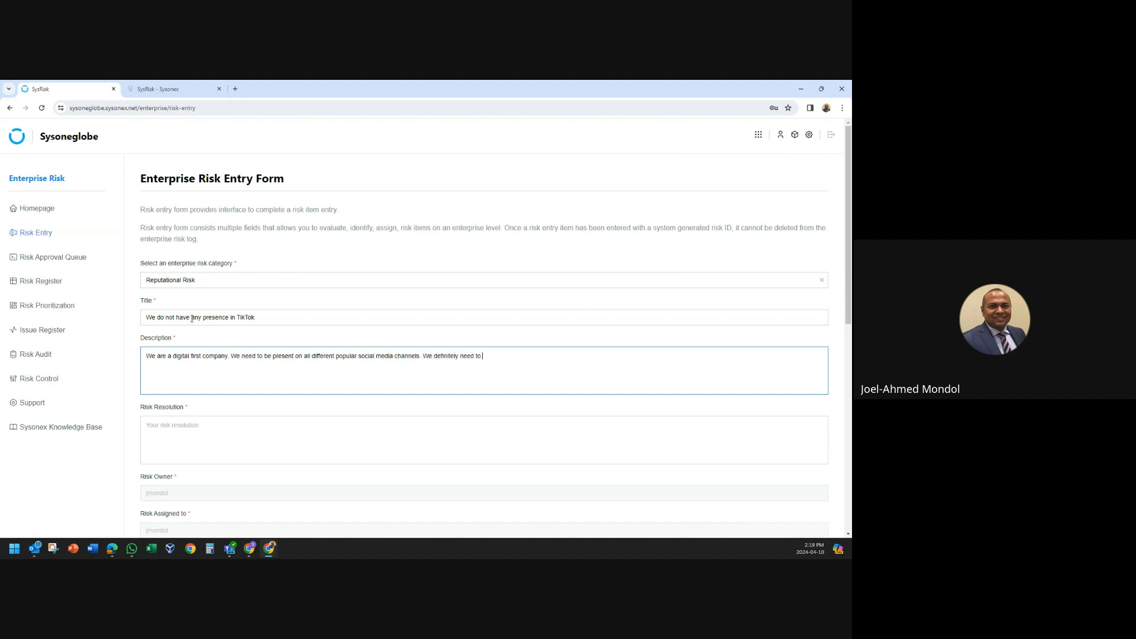
pyautogui.write('be on TikTok.')
# - Enter "na" as the risk resolution and set the likelihood to Very Likely with a score of 4.4
pyautogui.click(174, 431)
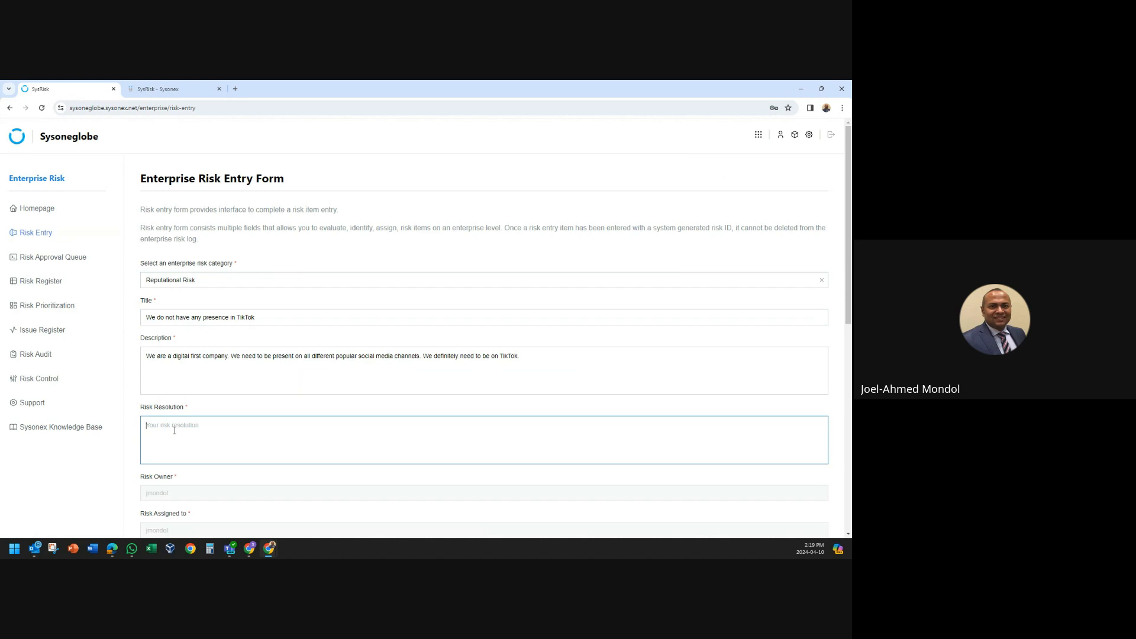
pyautogui.write('na')
pyautogui.scroll(-2, 276, 357)
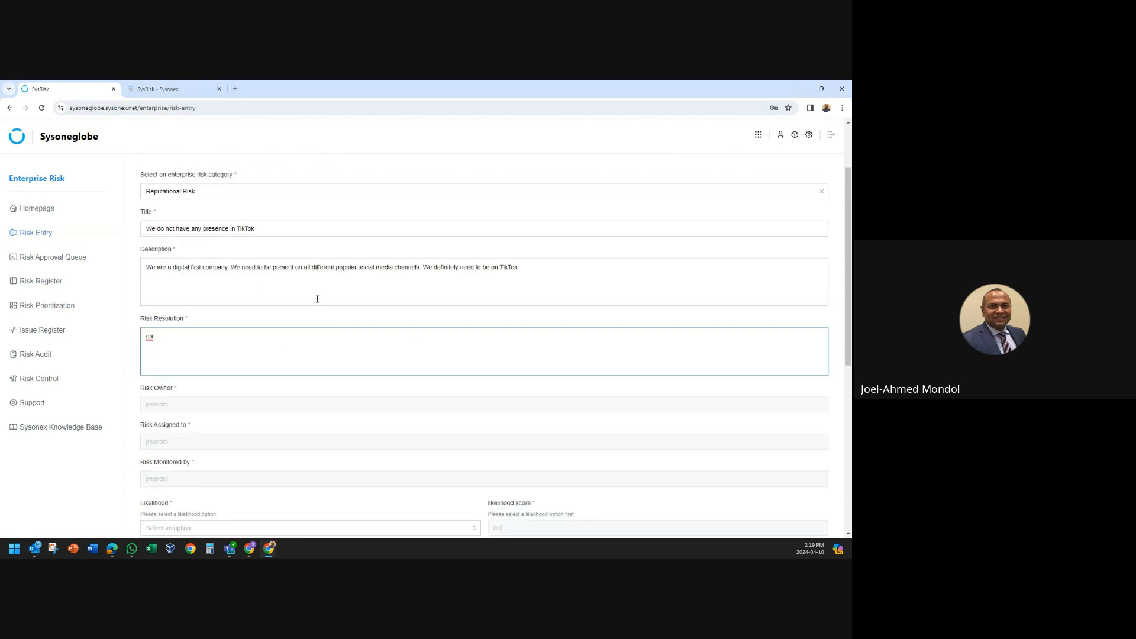
pyautogui.scroll(-2, 318, 298)
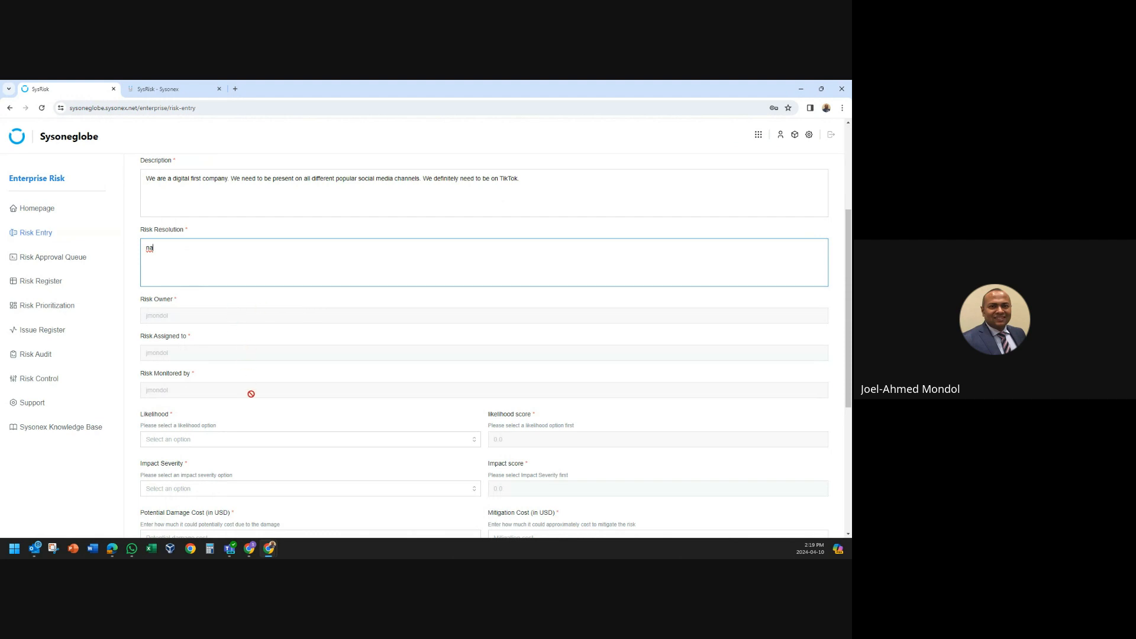
pyautogui.scroll(-2, 267, 368)
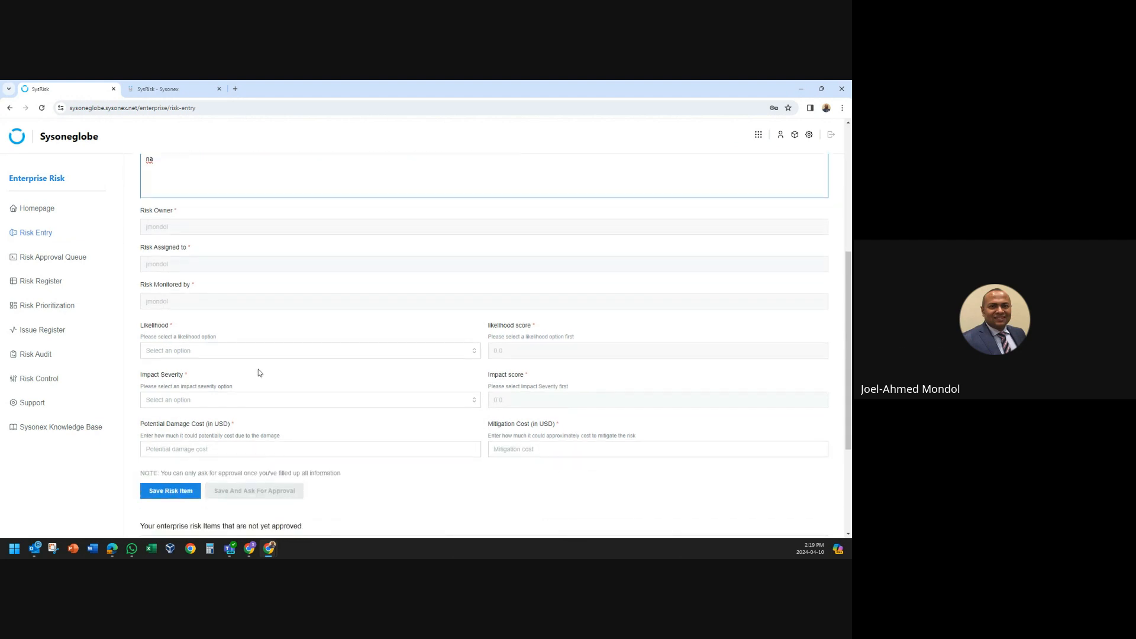
pyautogui.click(229, 350)
pyautogui.click(184, 373)
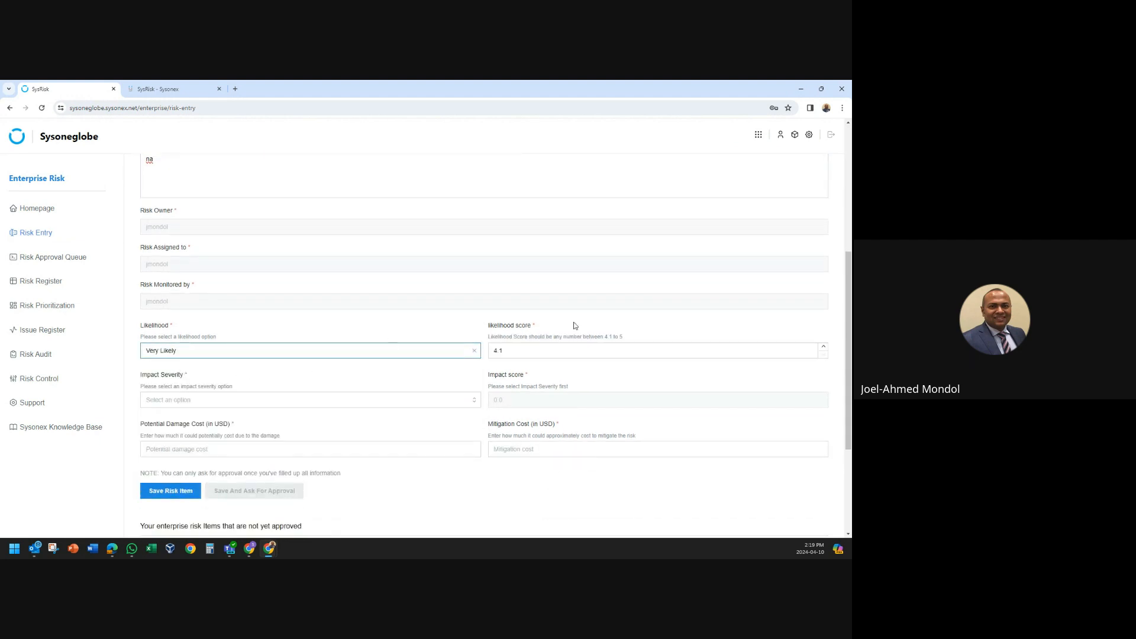
pyautogui.click(825, 348)
pyautogui.click(825, 348)
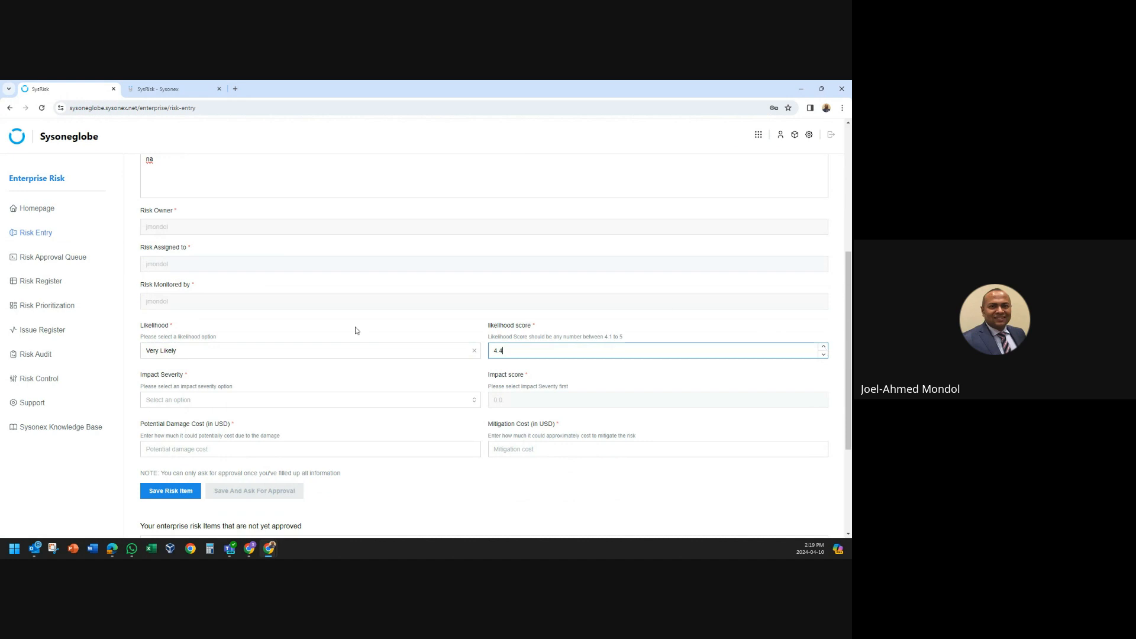
# - Set the impact severity to Moderate with an impact score of 2.3
pyautogui.click(231, 401)
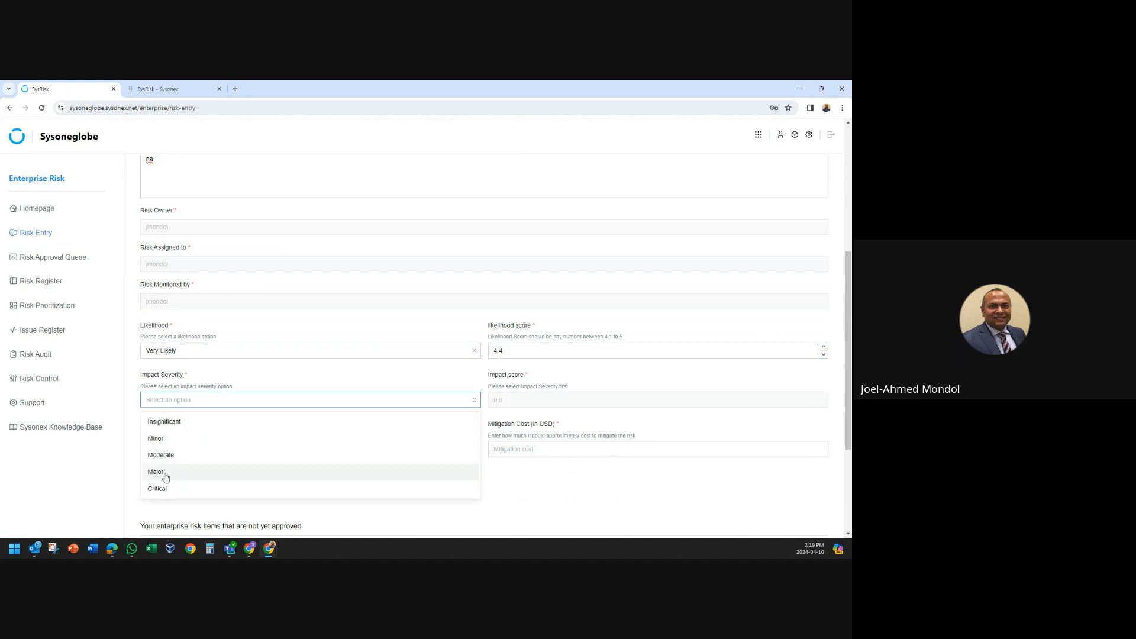
pyautogui.click(161, 454)
pyautogui.click(824, 397)
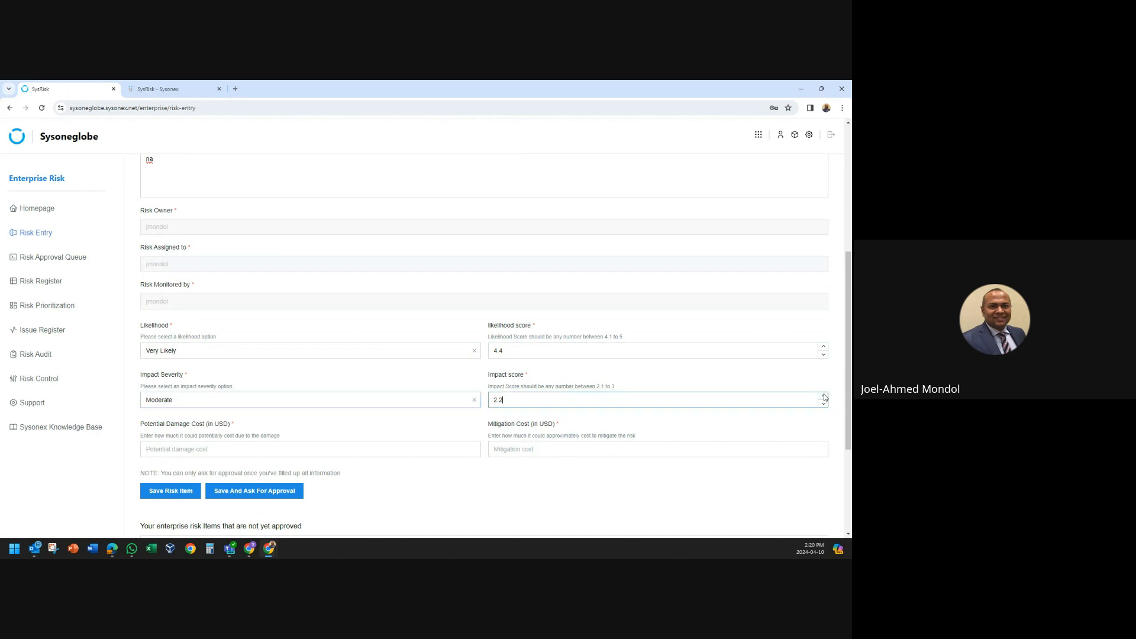
pyautogui.click(824, 398)
# - Enter a potential damage cost of 100000 USD and a mitigation cost of 10000 USD, and save the risk item
pyautogui.click(274, 448)
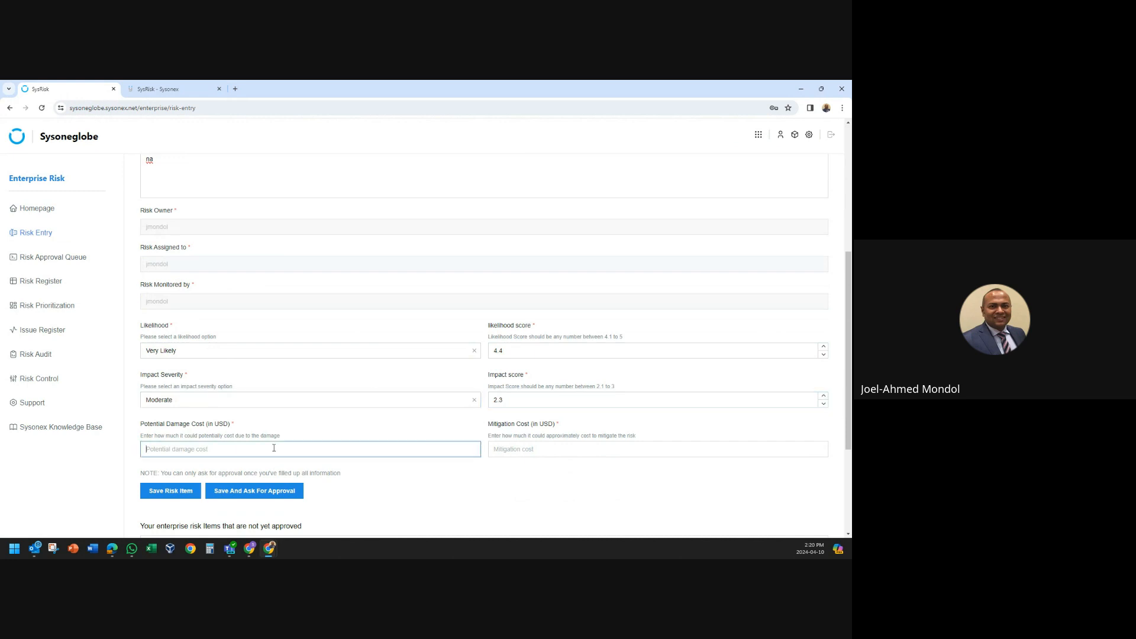
pyautogui.write('100000')
pyautogui.press('Tab')
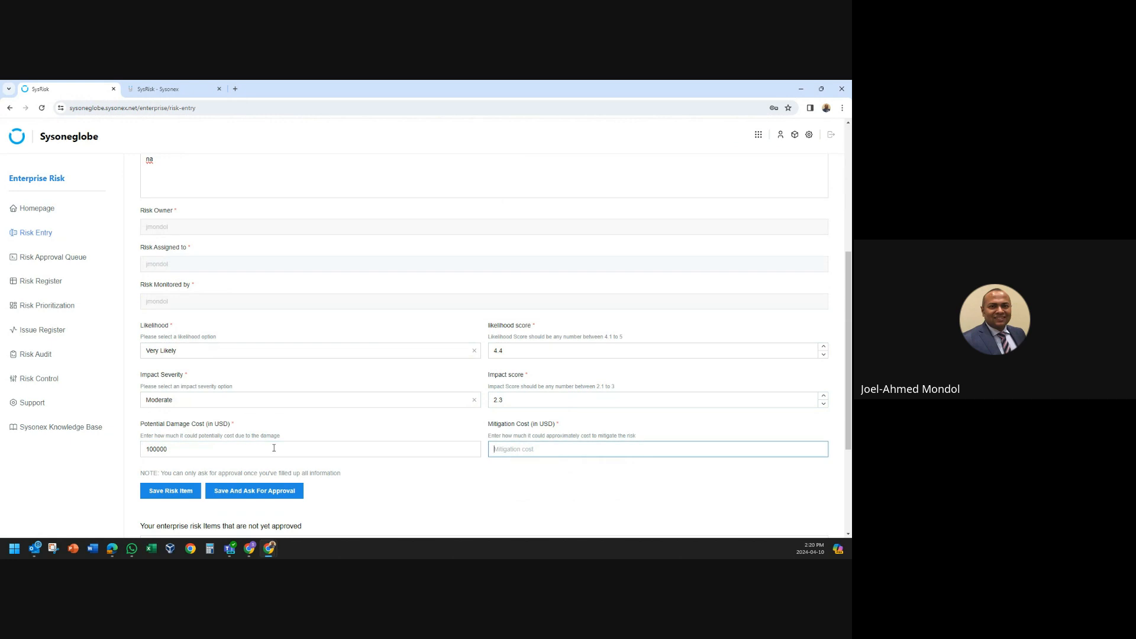
pyautogui.write('10000')
pyautogui.scroll(-3, 307, 350)
pyautogui.scroll(4, 307, 350)
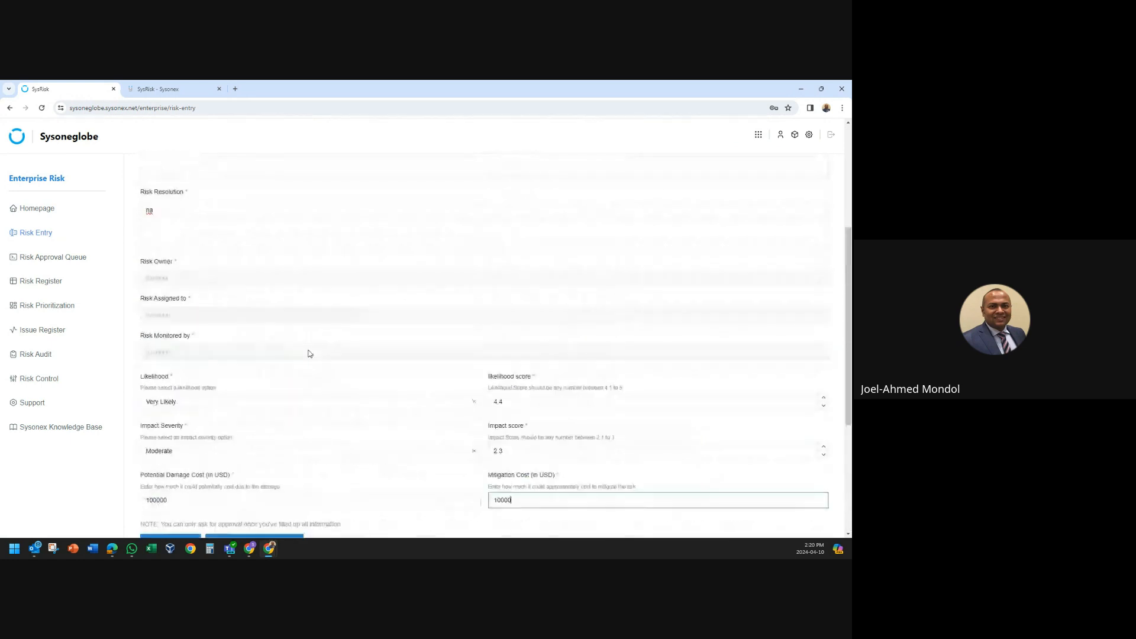
pyautogui.scroll(-3, 308, 350)
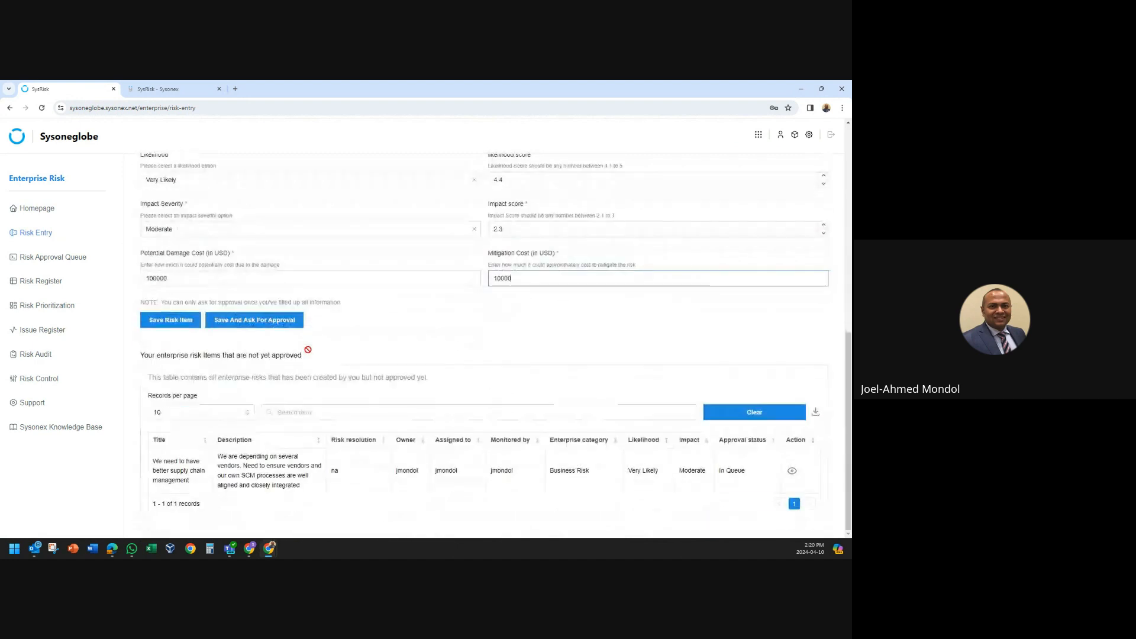
pyautogui.click(176, 321)
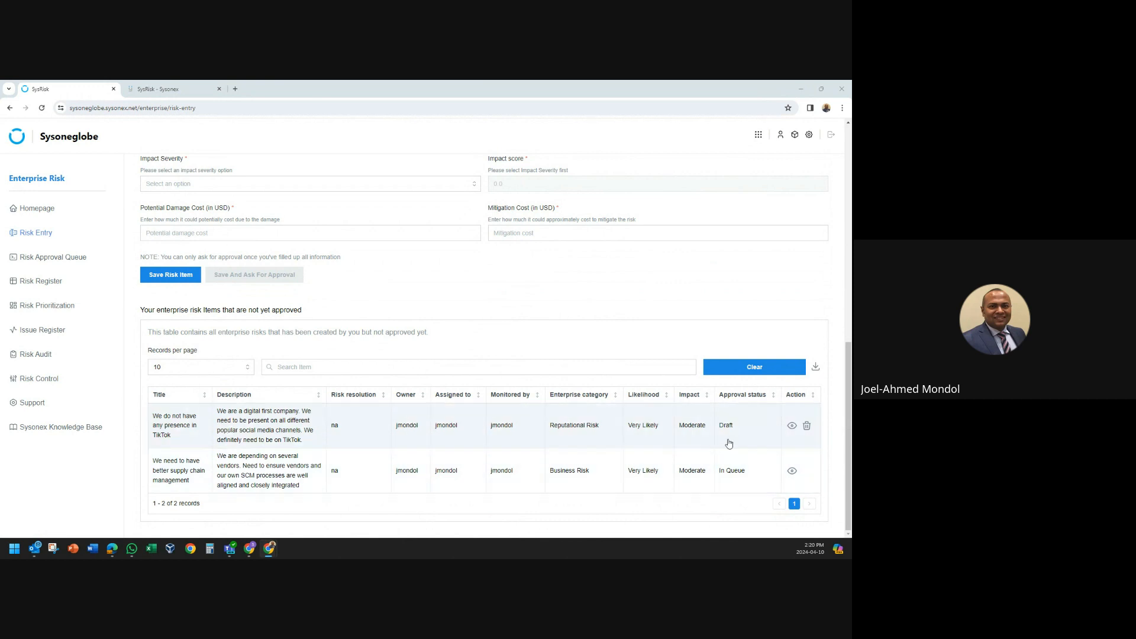
# - Open the saved TikTok risk draft from the unapproved items and submit it for approval
pyautogui.click(792, 426)
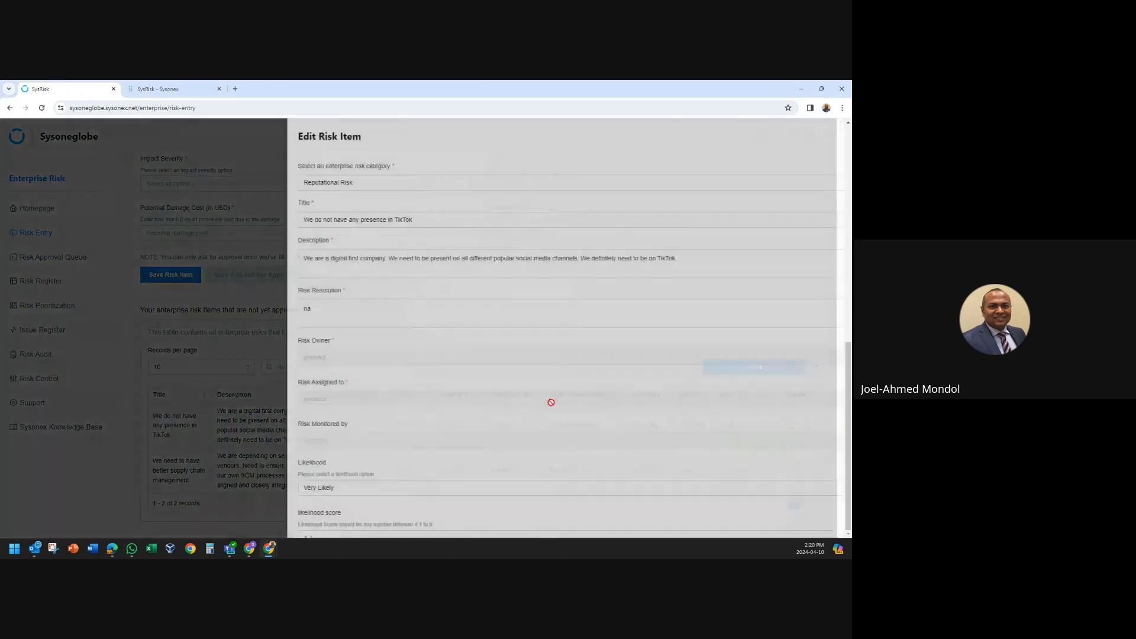
pyautogui.scroll(-5, 307, 470)
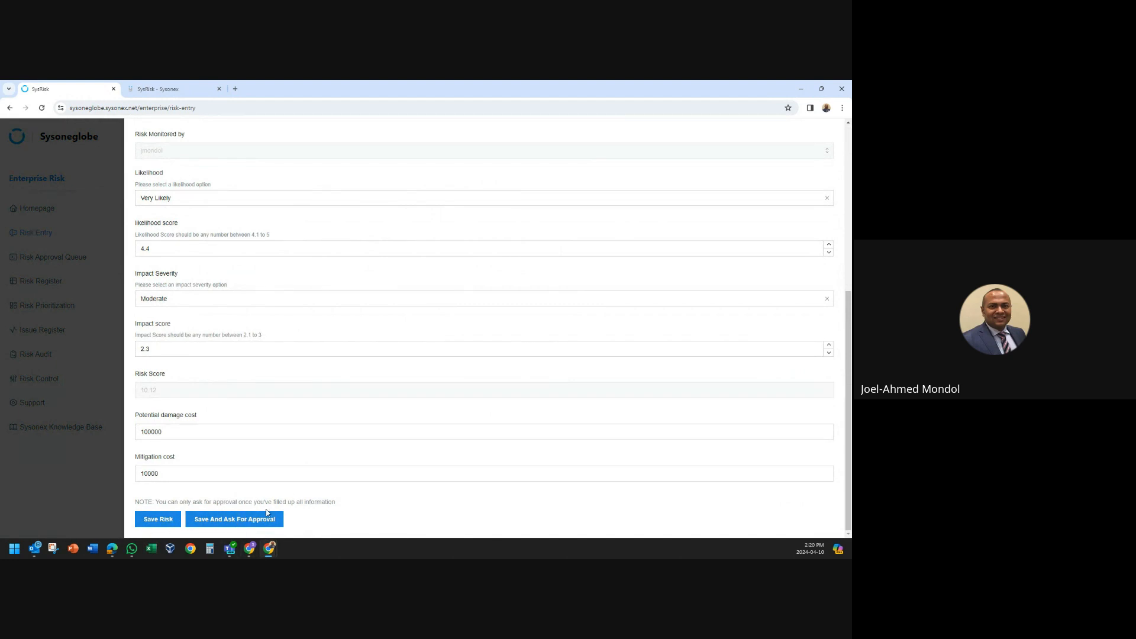
pyautogui.click(246, 520)
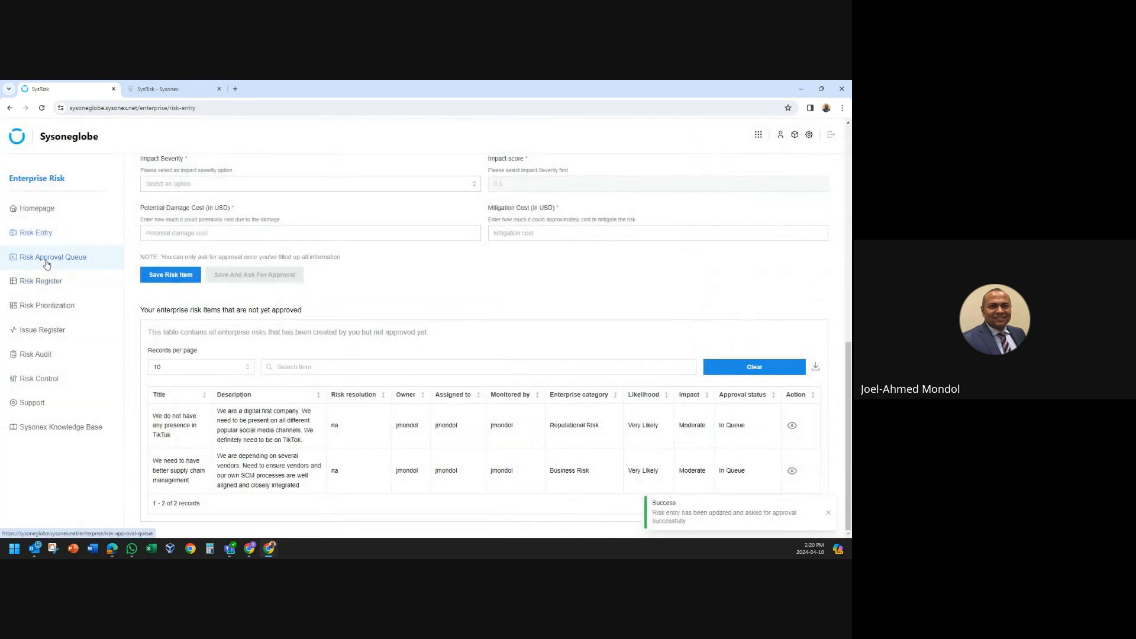
# - Approve the supply chain management risk in the enterprise risk approval queue
pyautogui.click(69, 257)
pyautogui.scroll(-2, 484, 364)
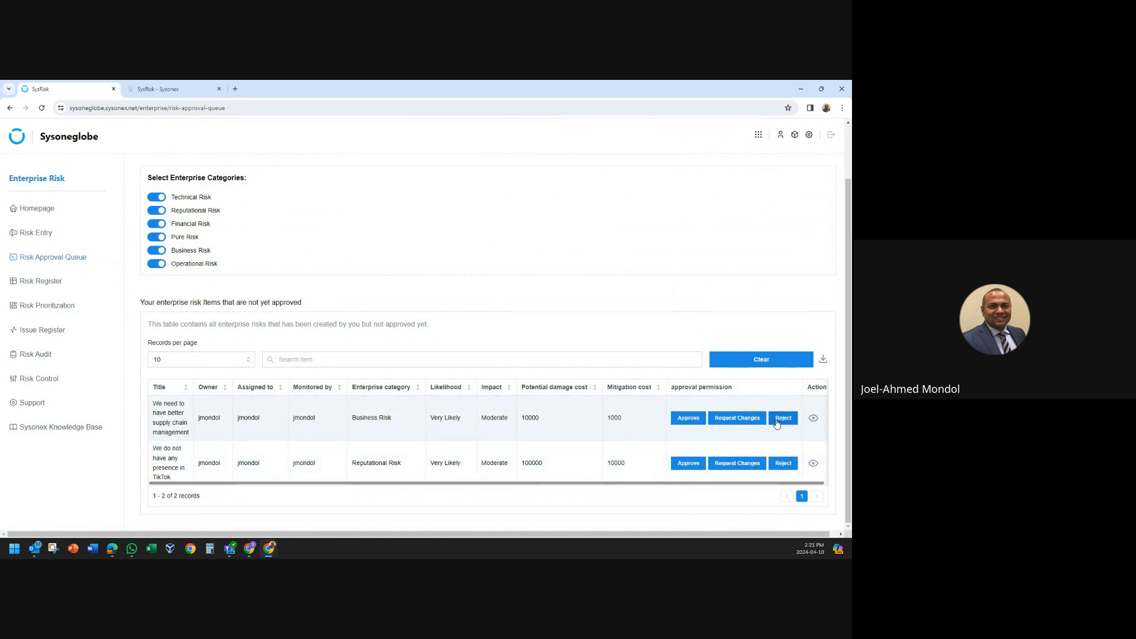
pyautogui.click(686, 418)
pyautogui.click(496, 368)
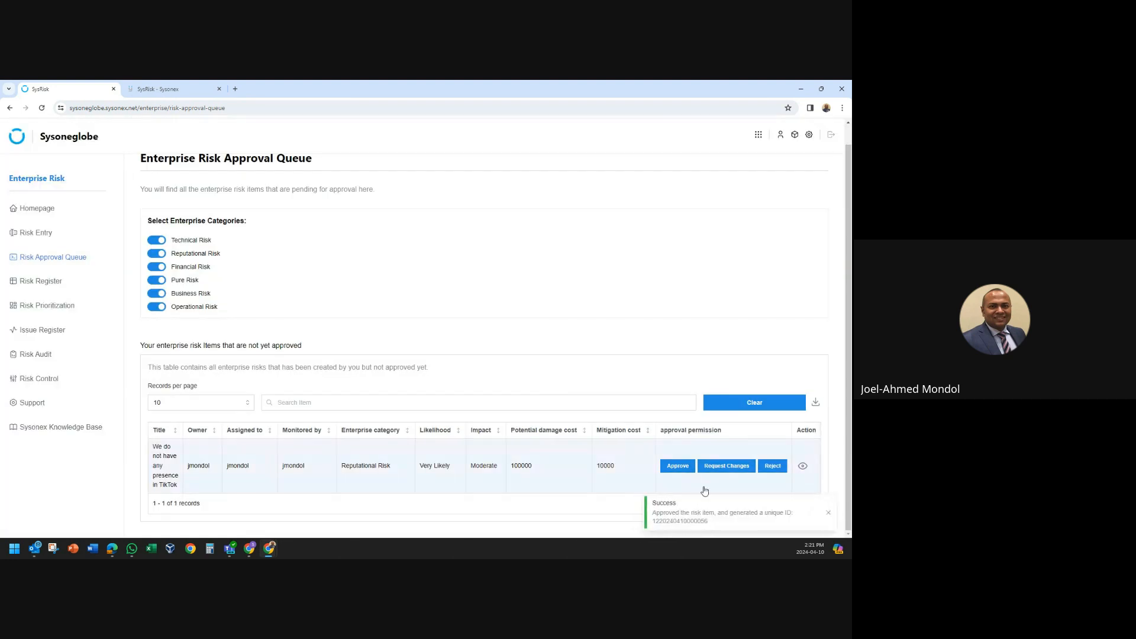
# - Request changes to the TikTok risk with the note "Should TikTok be a social media focus?"
pyautogui.click(727, 467)
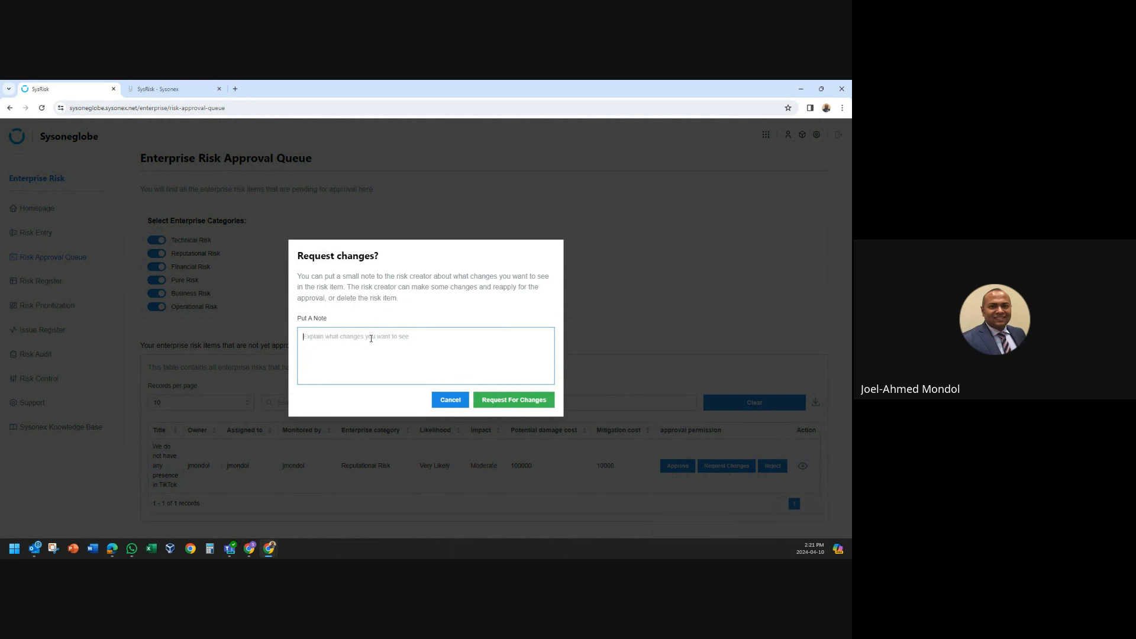
pyautogui.write('Should TikTok be a social media focus?')
pyautogui.click(514, 400)
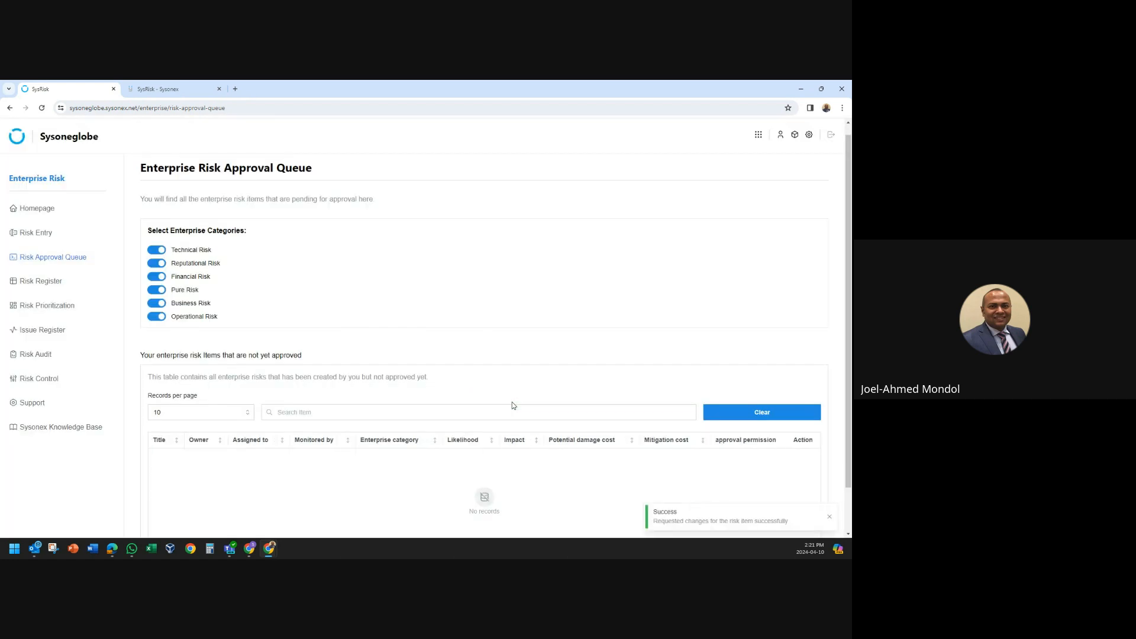
# - Read the change request note on the TikTok risk in the risk entry page's unapproved items, and close it
pyautogui.click(49, 236)
pyautogui.scroll(-10, 597, 359)
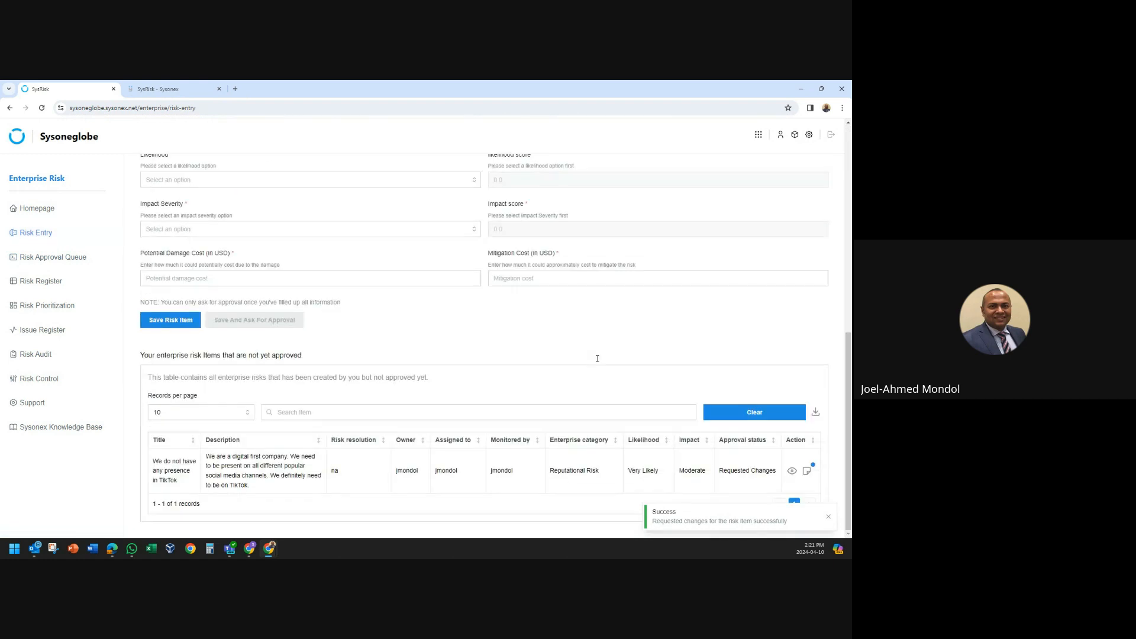
pyautogui.click(806, 471)
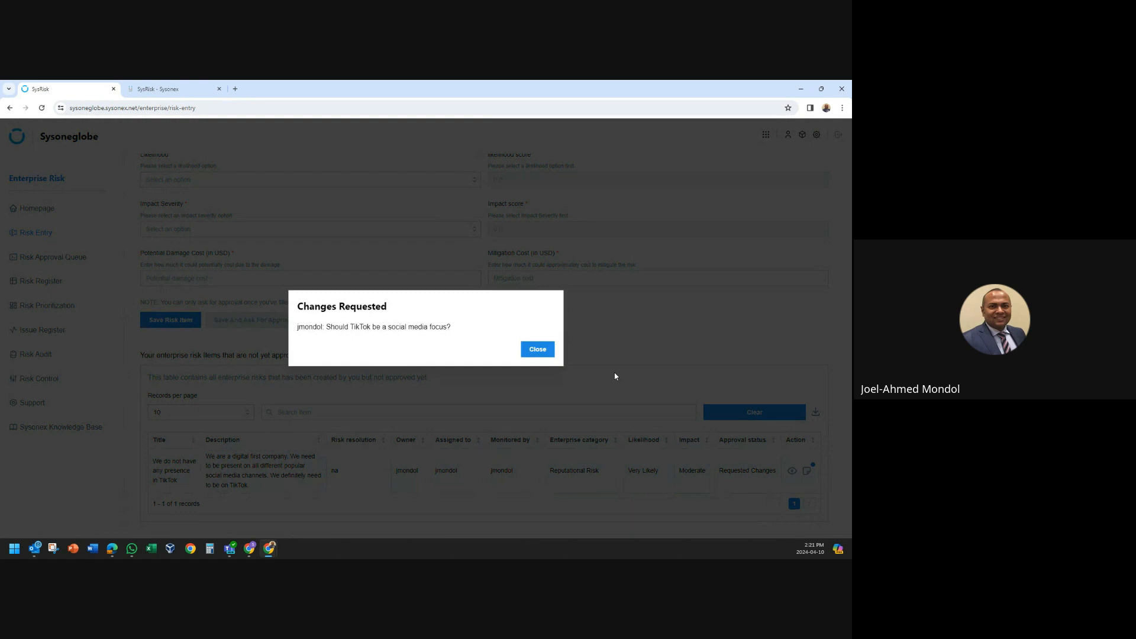
pyautogui.click(533, 349)
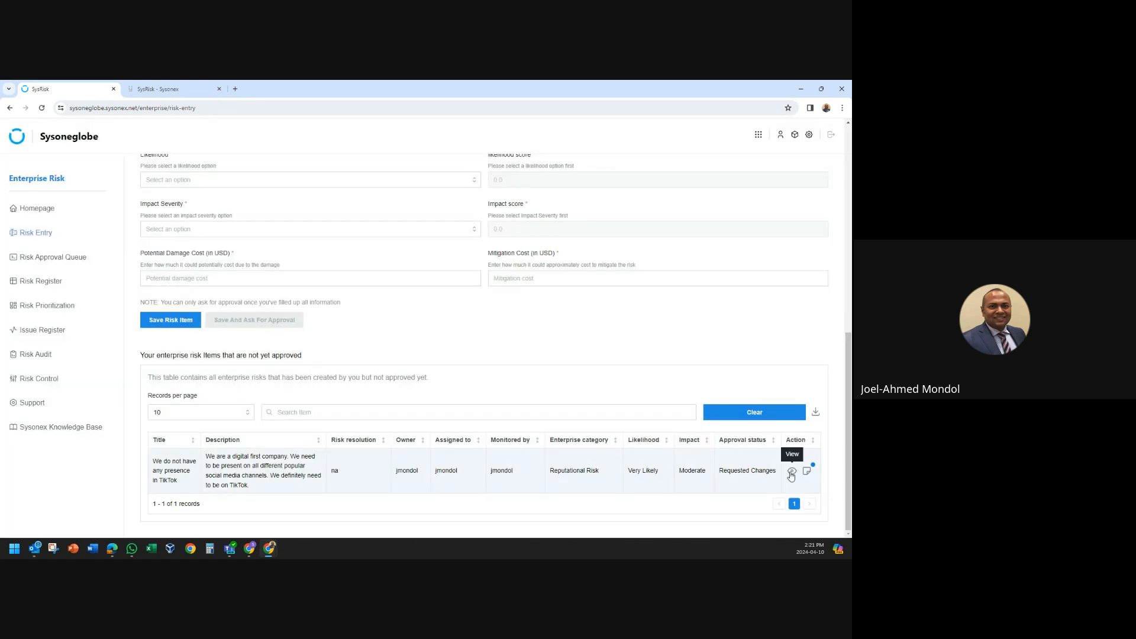
# - Open the TikTok risk with requested changes, append "Yes we should be on TikTok" to its description, and resubmit it for approval
pyautogui.click(791, 470)
pyautogui.scroll(-6, 353, 404)
pyautogui.scroll(6, 353, 404)
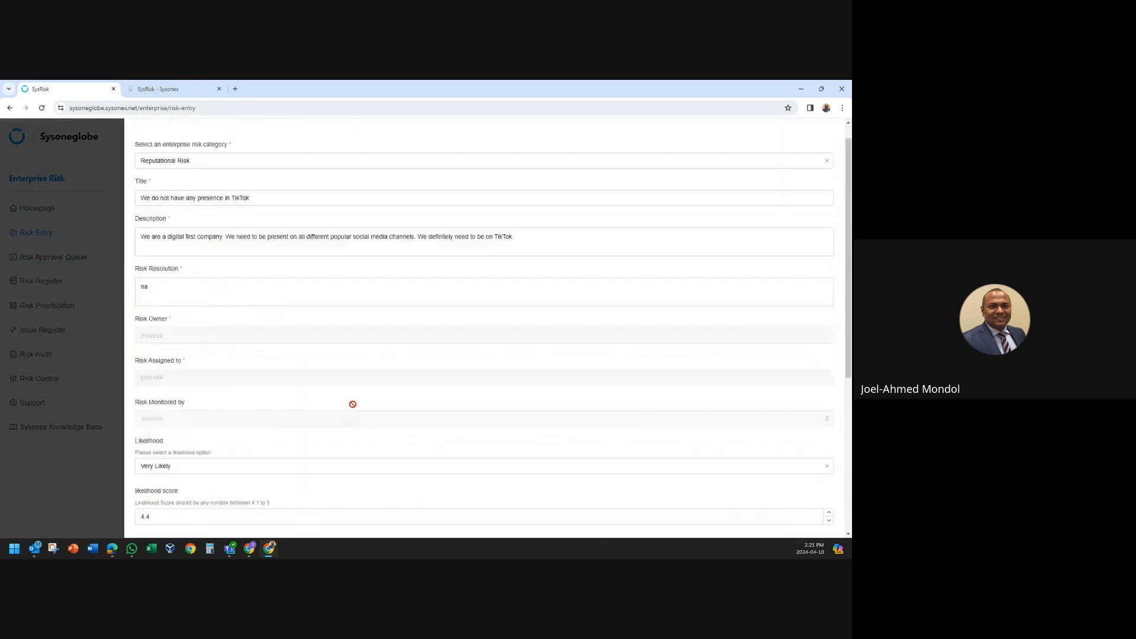
pyautogui.click(530, 261)
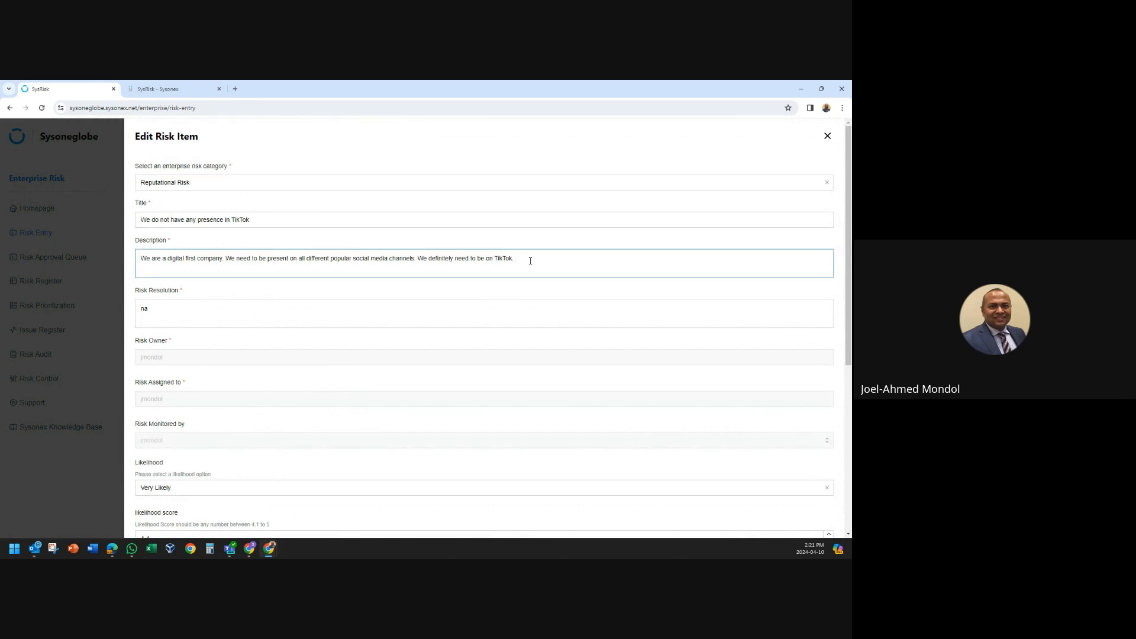
pyautogui.write('Yes we should be on Tiok')
pyautogui.press('BackSpace')
pyautogui.press('BackSpace')
pyautogui.press('BackSpace')
pyautogui.scroll(-5, 672, 353)
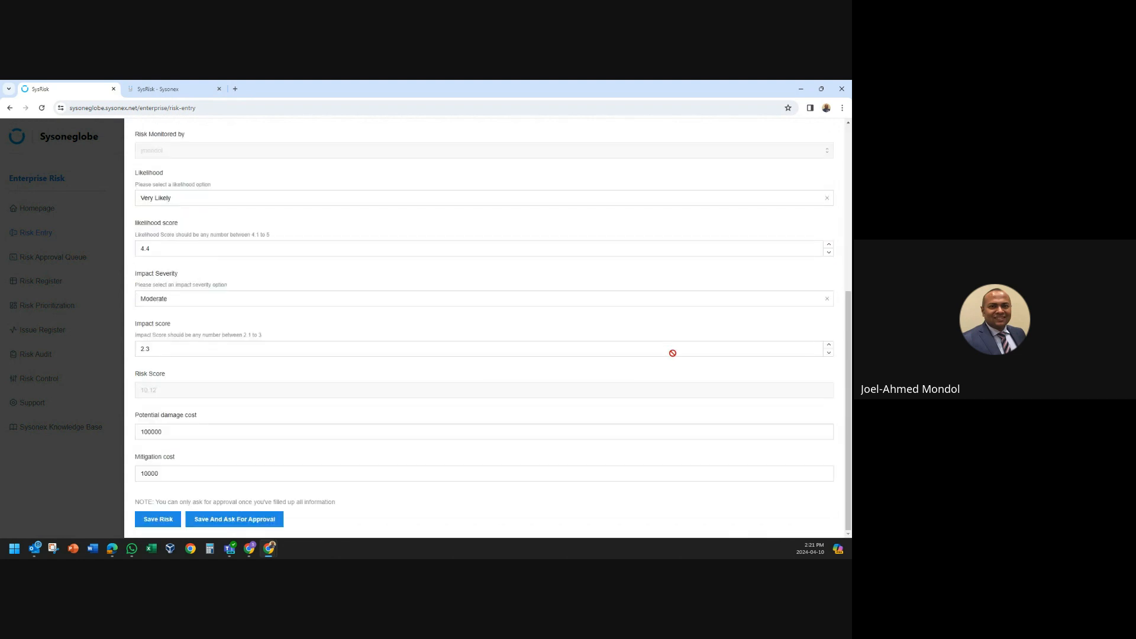
pyautogui.click(249, 524)
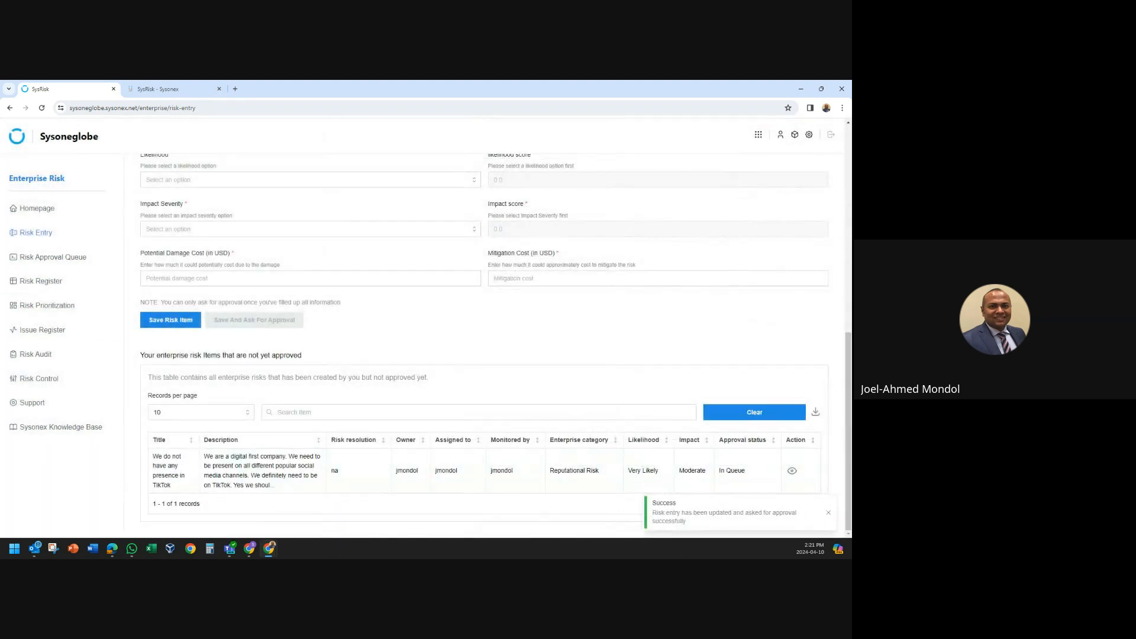
# - Approve the resubmitted TikTok risk in the enterprise risk approval queue
pyautogui.click(47, 257)
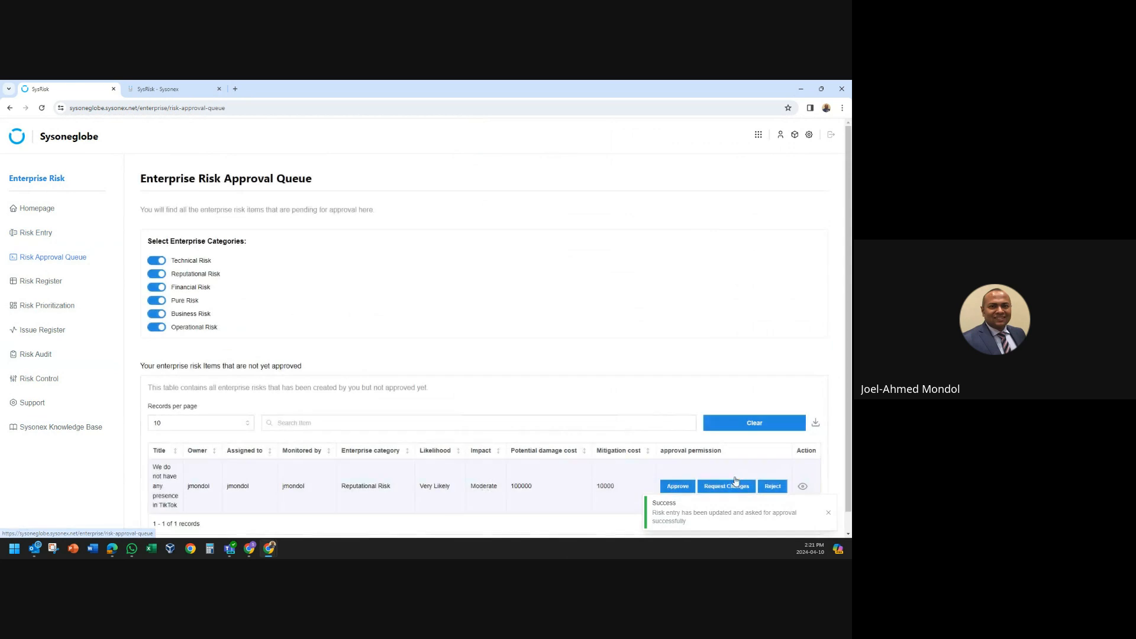
pyautogui.click(677, 486)
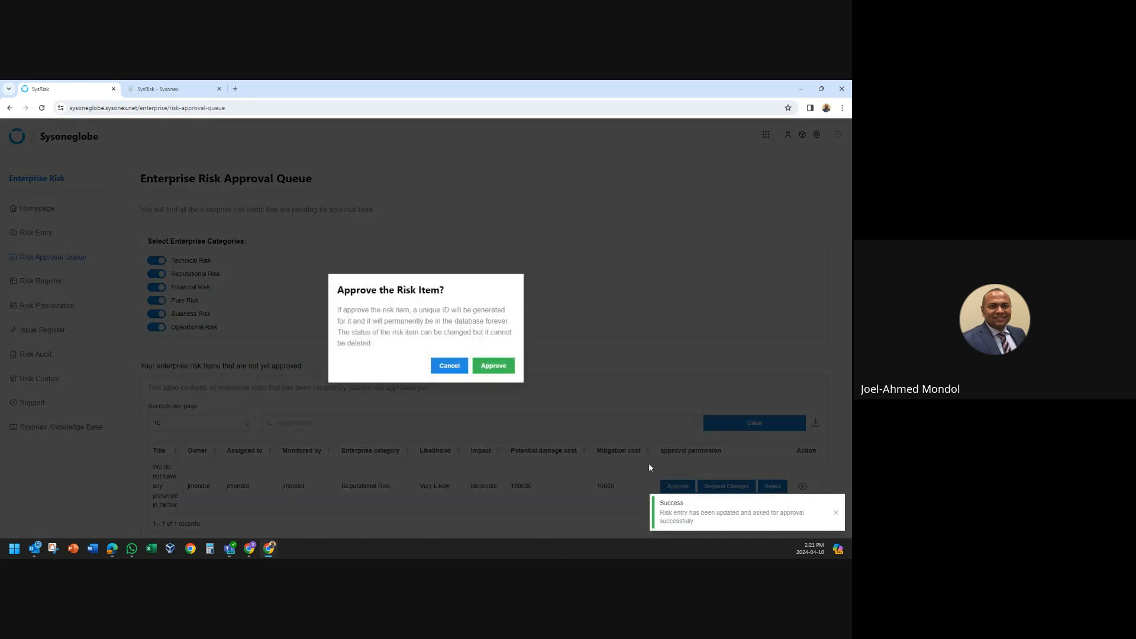
pyautogui.click(494, 366)
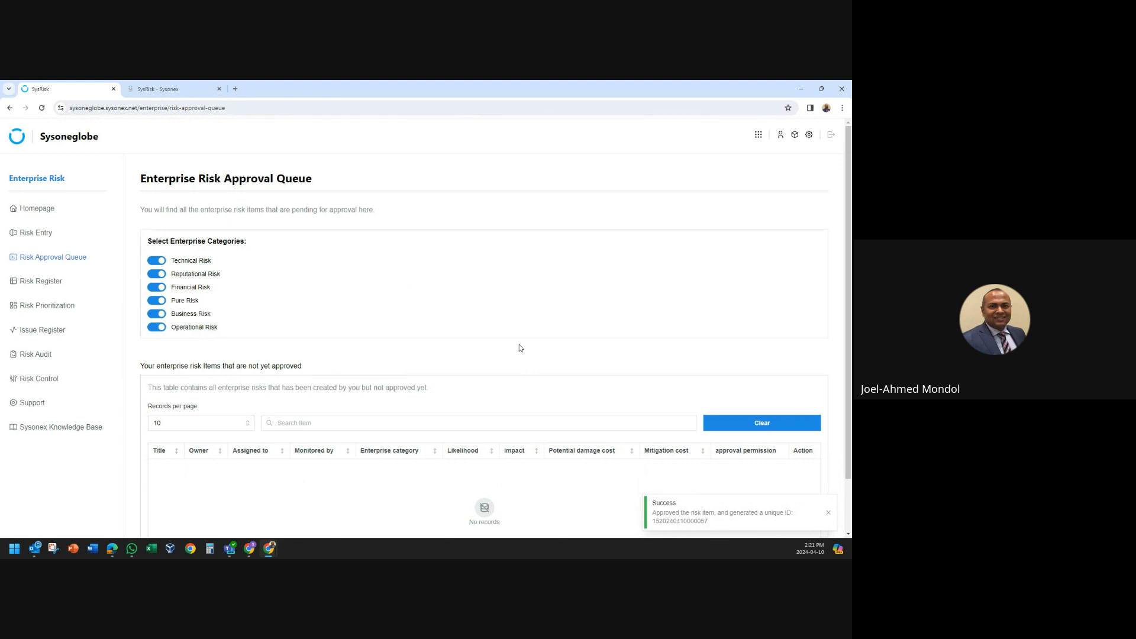
# - In the enterprise risk register, switch off the Technical, Reputational, Financial, Pure, Business and Operational Risk category filters
pyautogui.click(53, 281)
pyautogui.scroll(-3, 592, 343)
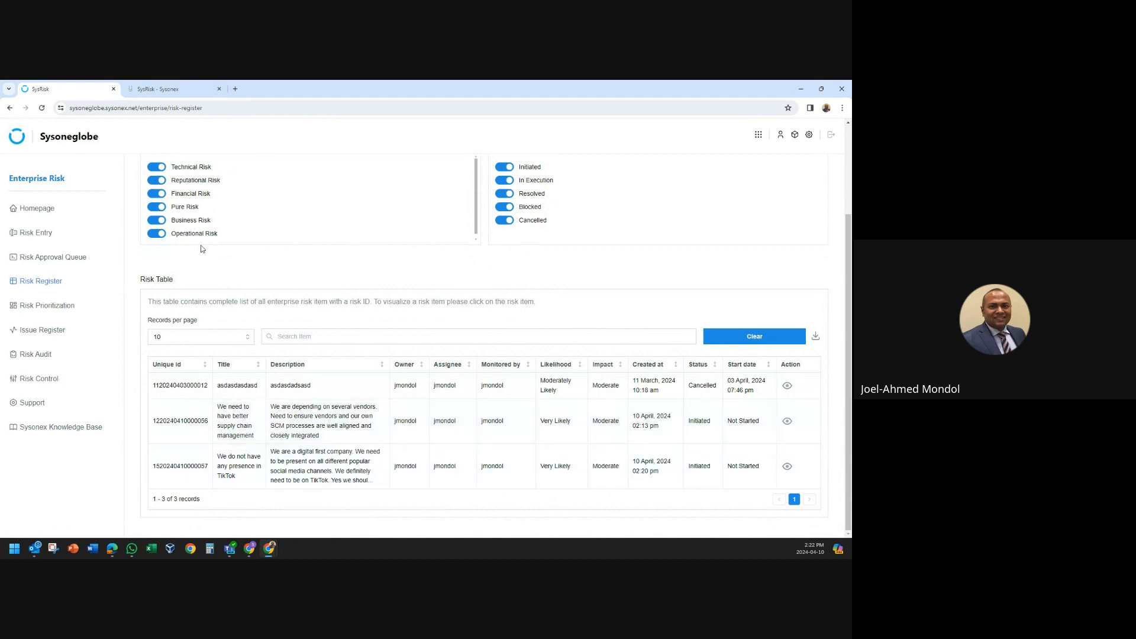
pyautogui.scroll(3, 201, 245)
pyautogui.click(157, 256)
pyautogui.click(156, 269)
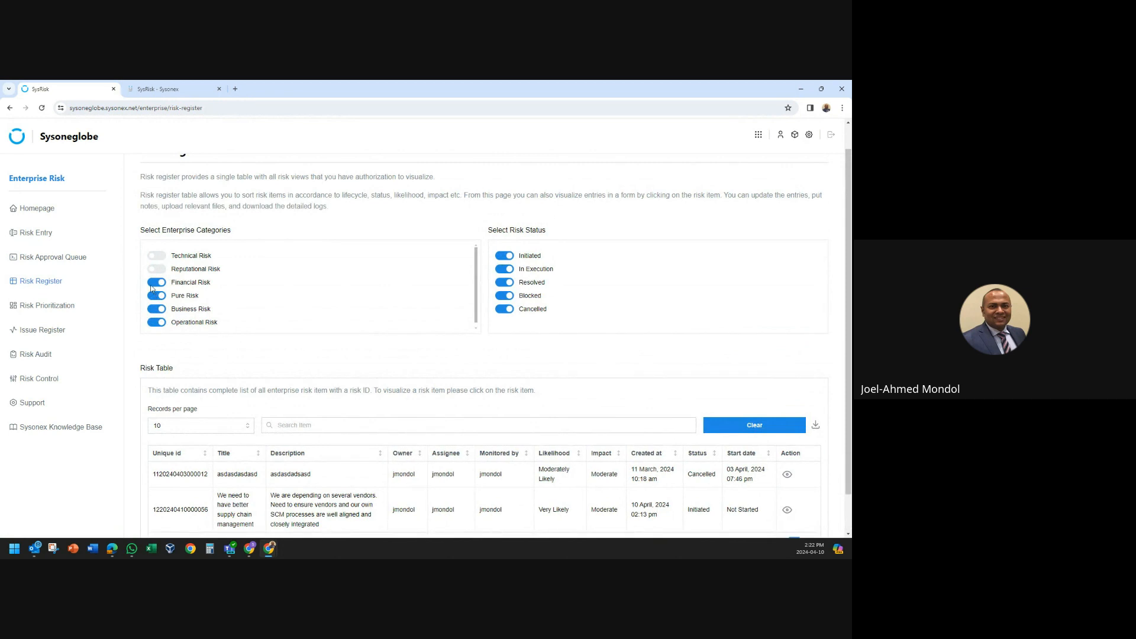
pyautogui.click(156, 282)
pyautogui.click(157, 295)
pyautogui.click(156, 309)
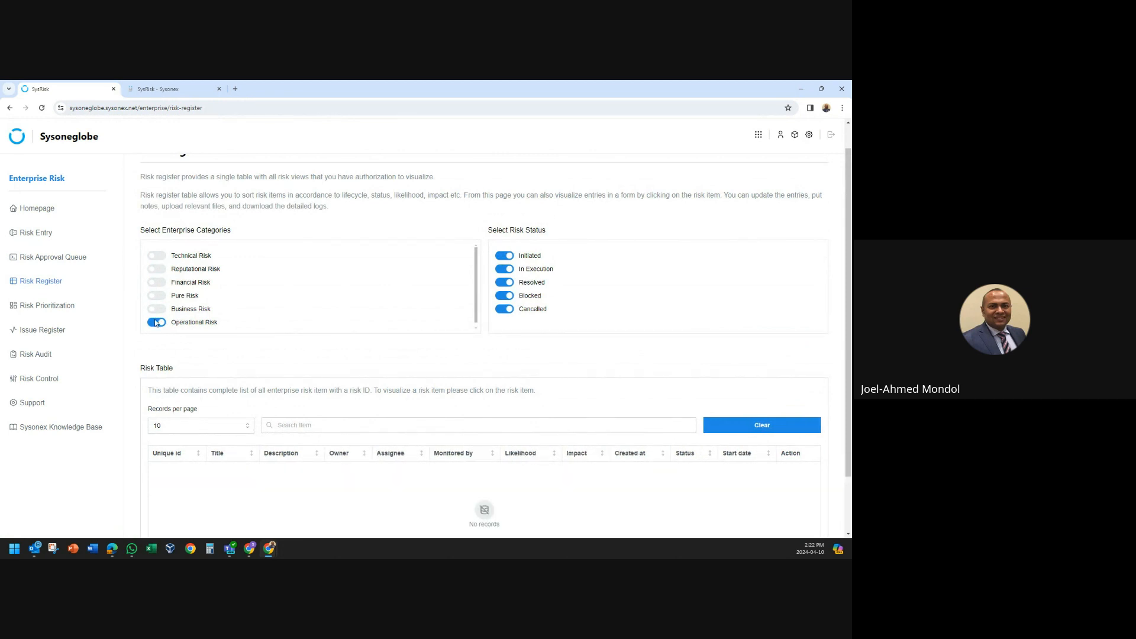
pyautogui.click(156, 322)
# - Show only the Reputational Risk and Business Risk categories in the risk register's table
pyautogui.scroll(-1, 284, 313)
pyautogui.click(158, 265)
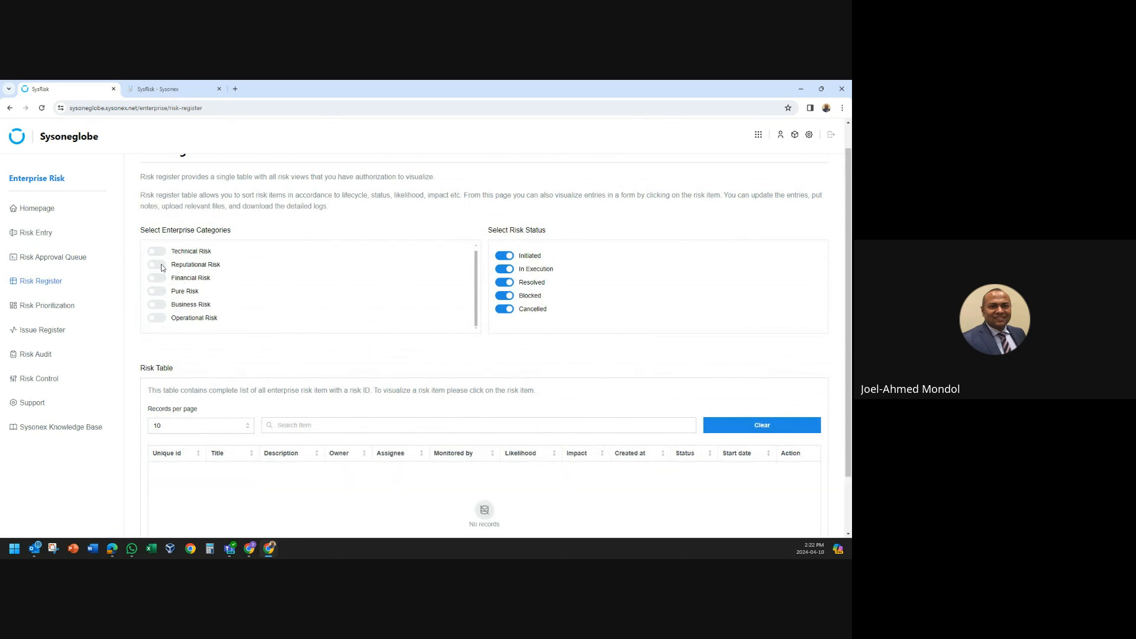
pyautogui.scroll(-1, 380, 322)
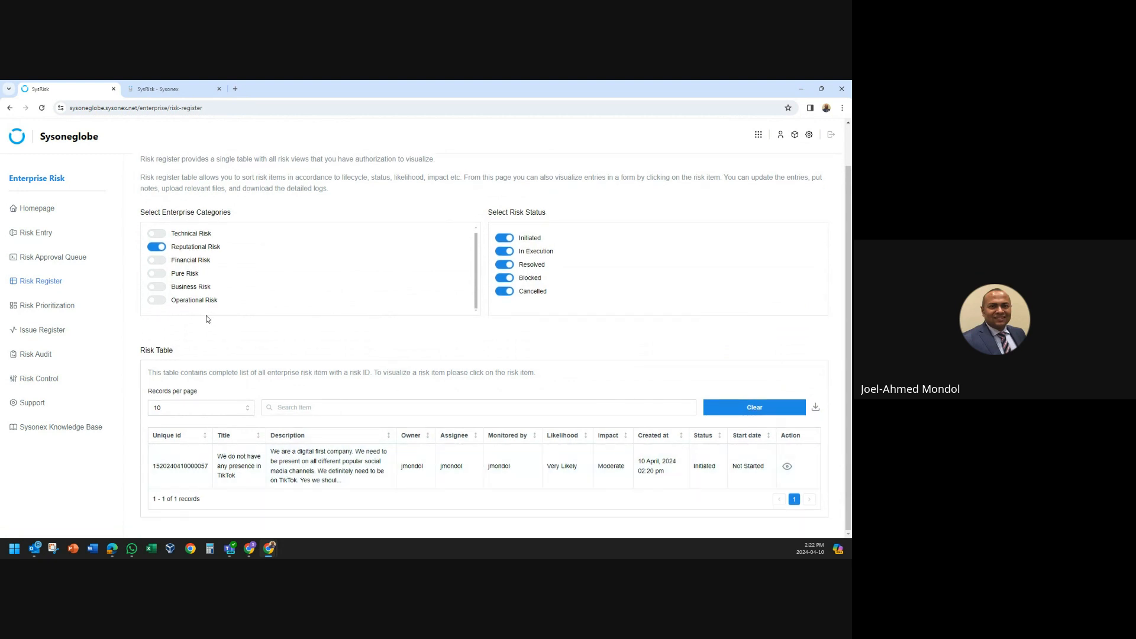
pyautogui.click(159, 288)
pyautogui.scroll(-1, 308, 379)
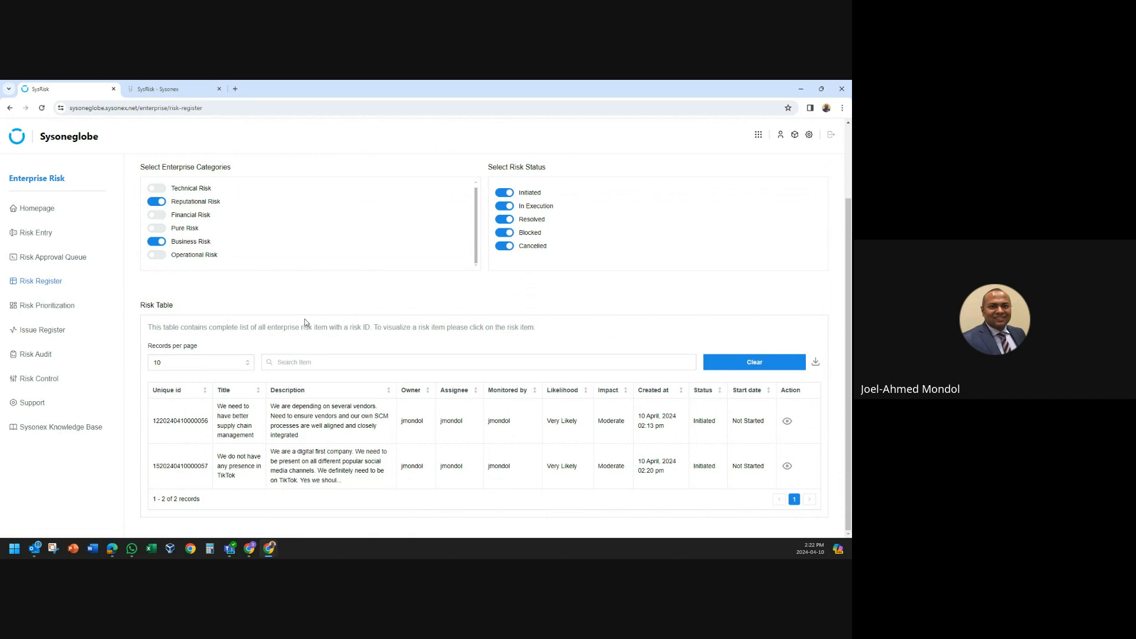
pyautogui.scroll(2, 306, 323)
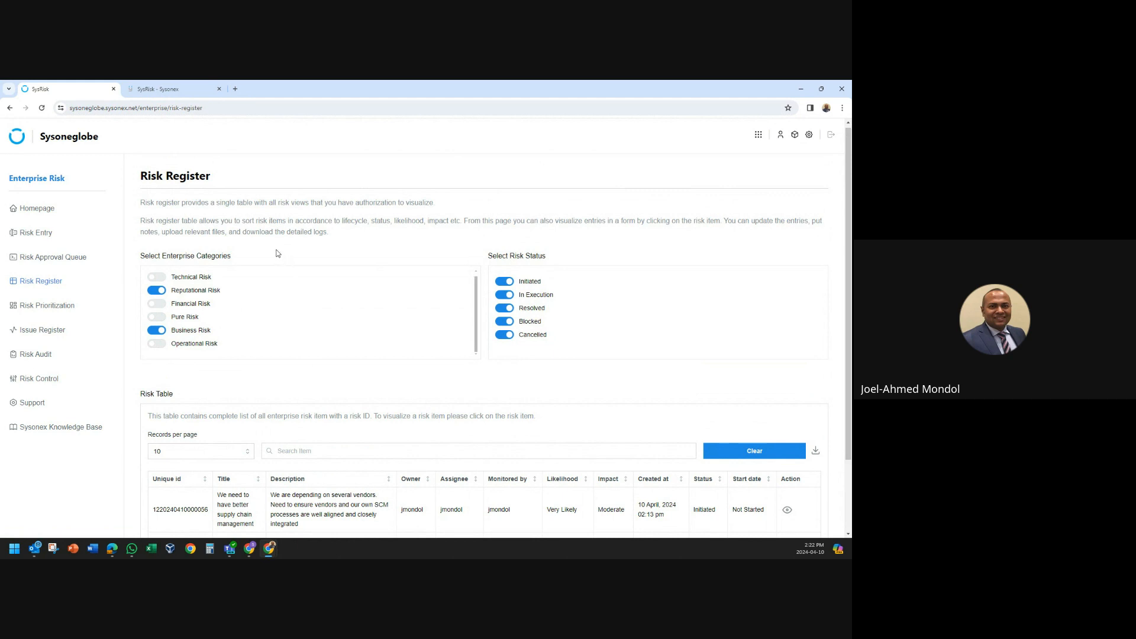
# - Switch to the Sysonex website, review the pricing options on the SysRisk product page, and open the free Individual plan's checkout
pyautogui.click(161, 87)
pyautogui.scroll(15, 154, 287)
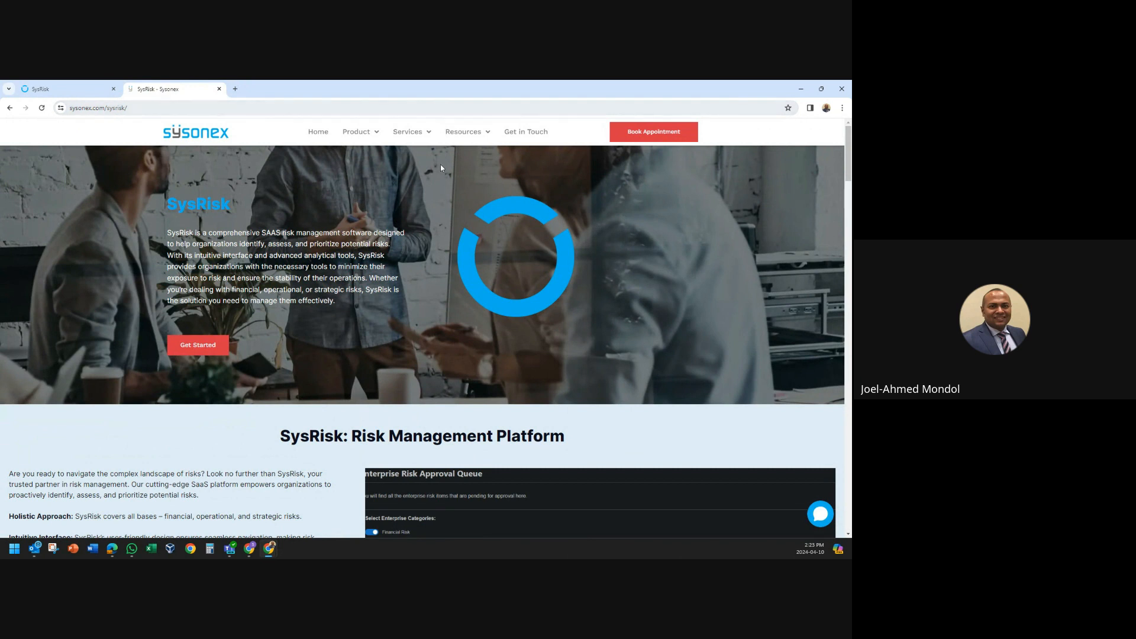
pyautogui.moveTo(358, 131)
pyautogui.click(363, 154)
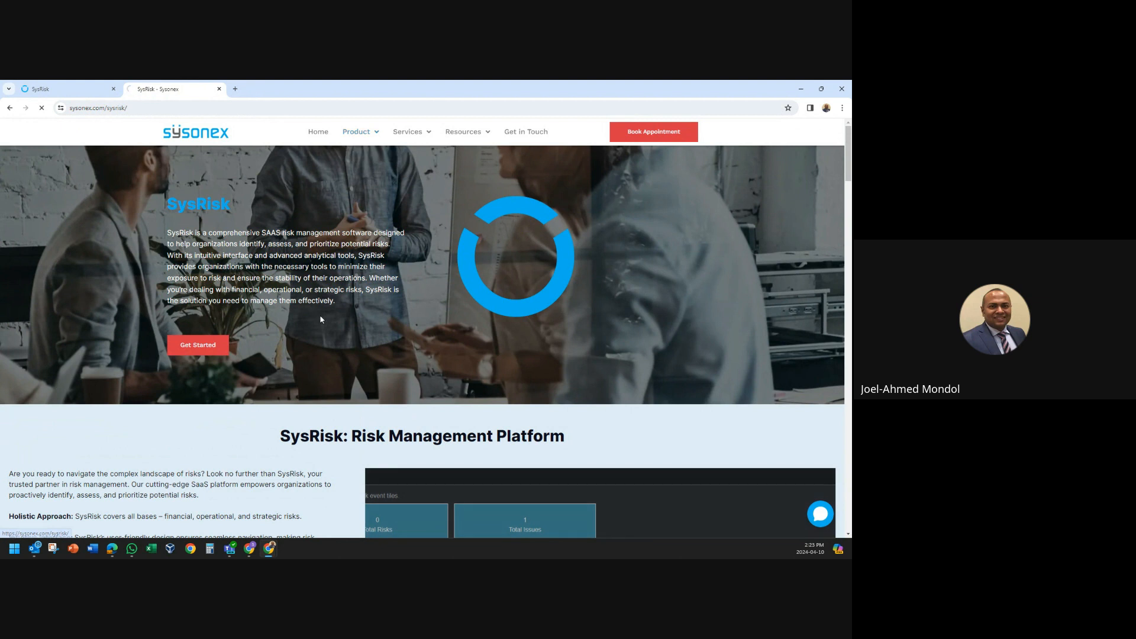
pyautogui.scroll(-15, 322, 320)
pyautogui.scroll(-5, 321, 320)
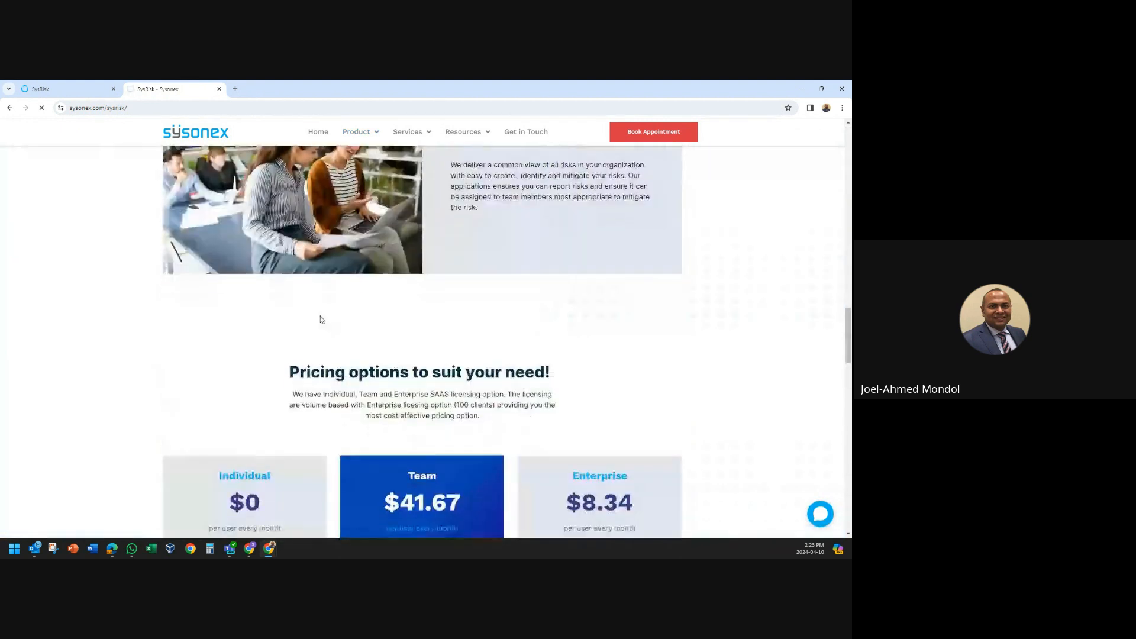
pyautogui.scroll(-10, 306, 371)
pyautogui.scroll(-15, 314, 373)
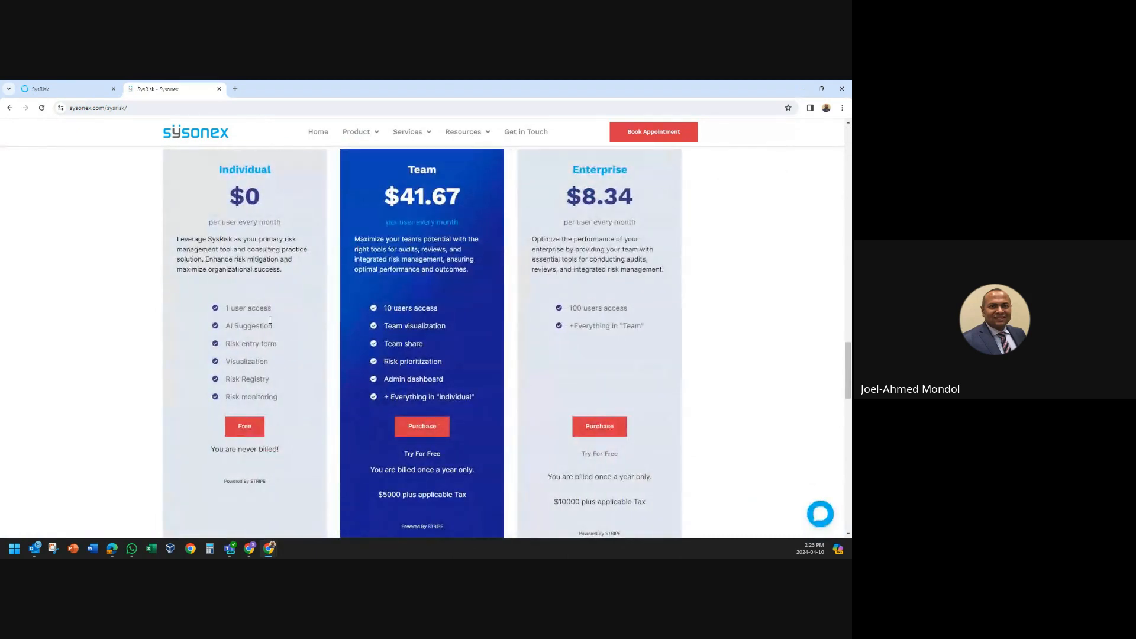
pyautogui.click(245, 431)
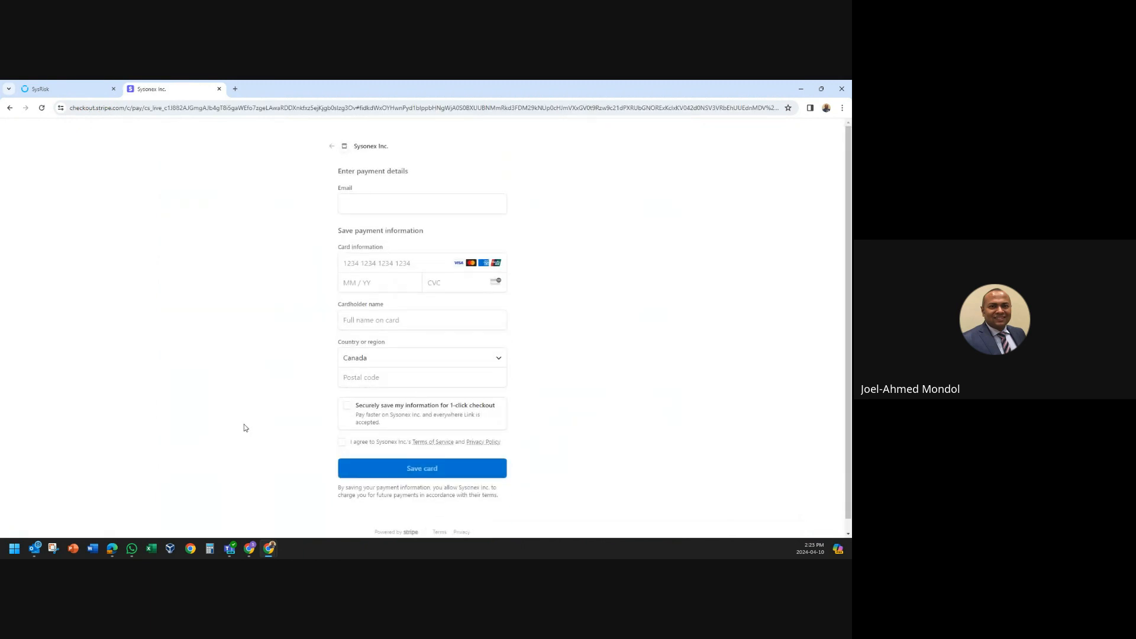
# - Return to the SysRisk application and view the Project Risk module's homepage tiles and charts
pyautogui.click(68, 89)
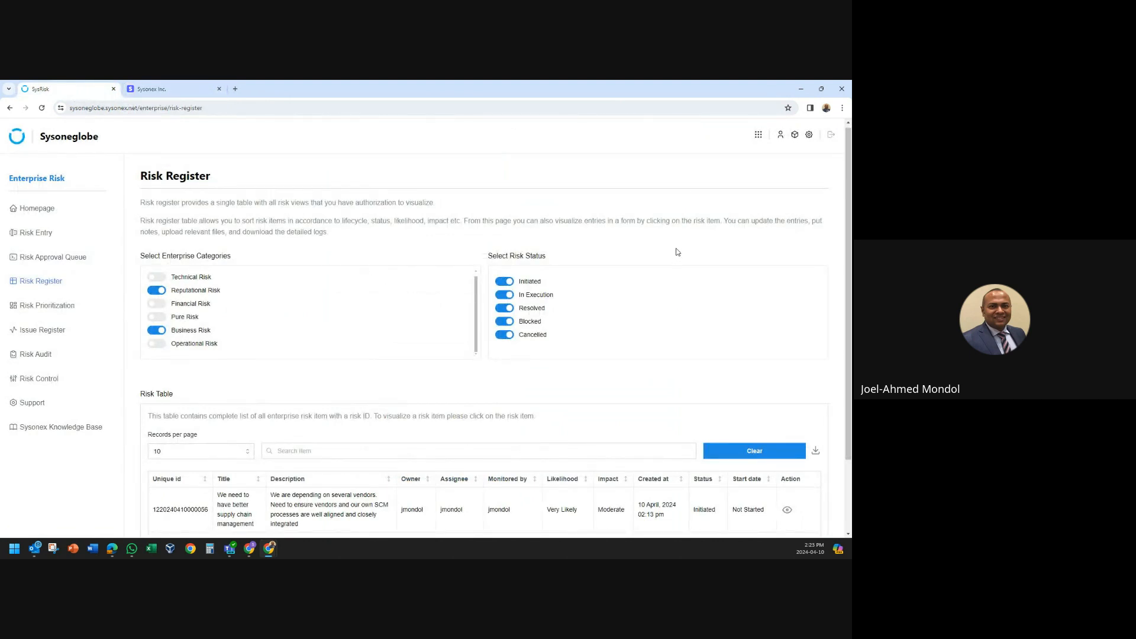
pyautogui.click(758, 135)
pyautogui.click(773, 172)
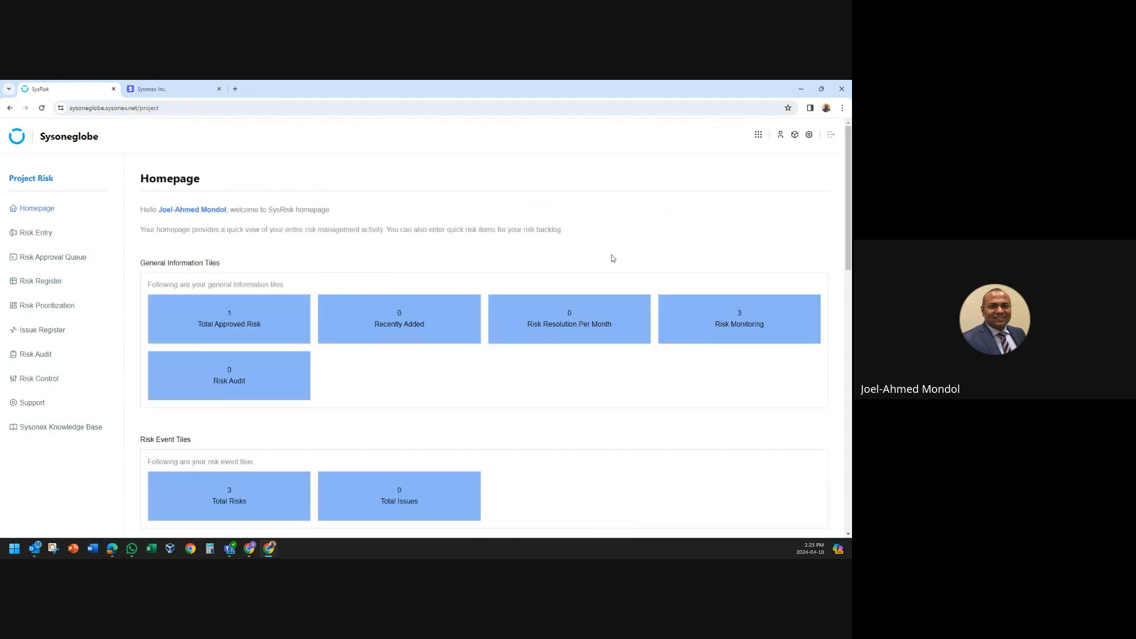
pyautogui.scroll(-3, 613, 258)
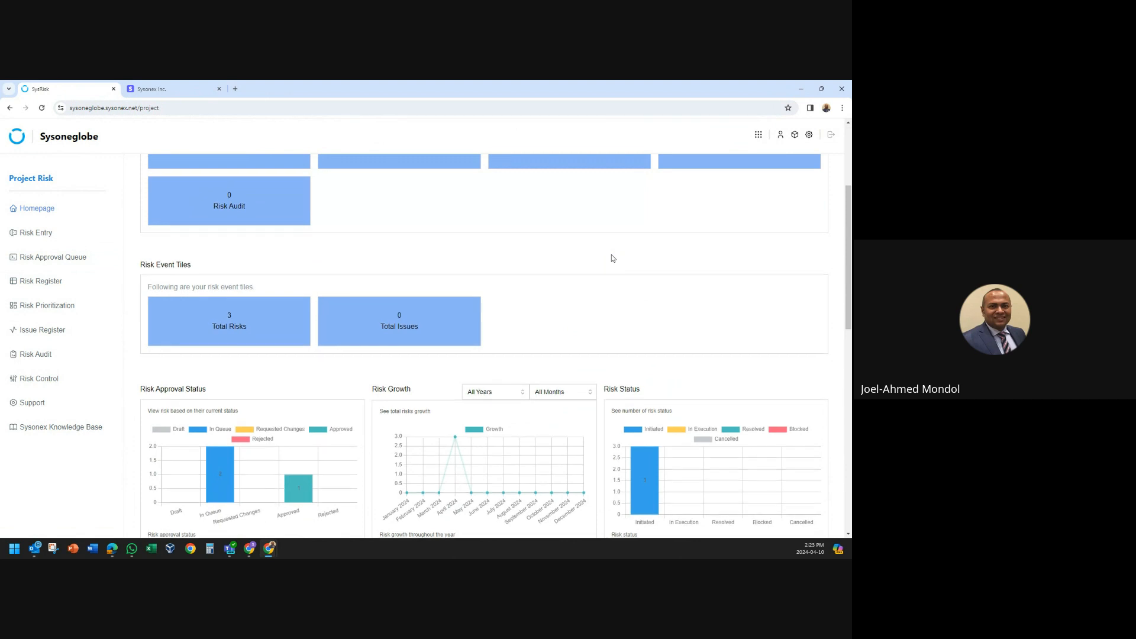
pyautogui.scroll(3, 612, 258)
# - Go back from the Individual plan's checkout to the SysRisk product page and view its Risk Management Platform section
pyautogui.click(191, 93)
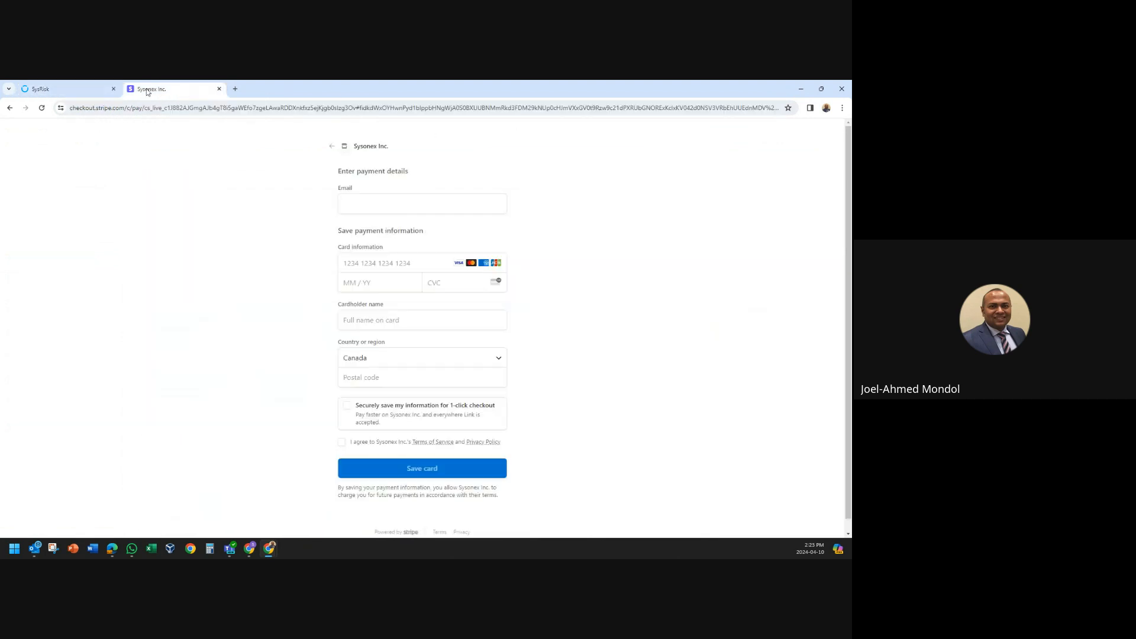
pyautogui.click(9, 108)
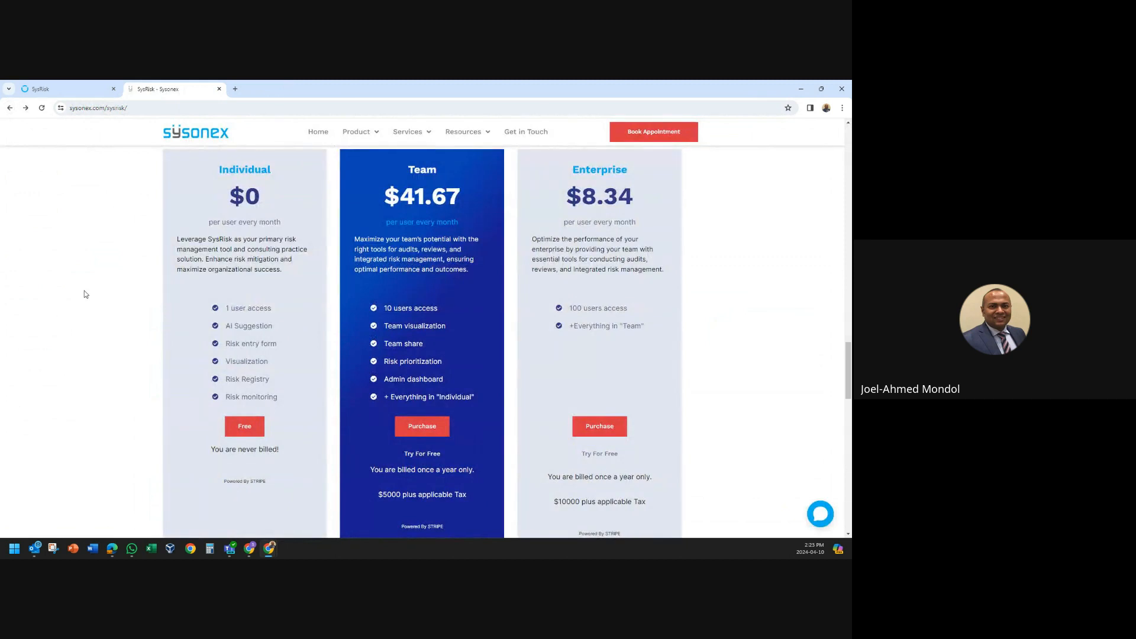
pyautogui.scroll(15, 84, 293)
pyautogui.scroll(4, 84, 294)
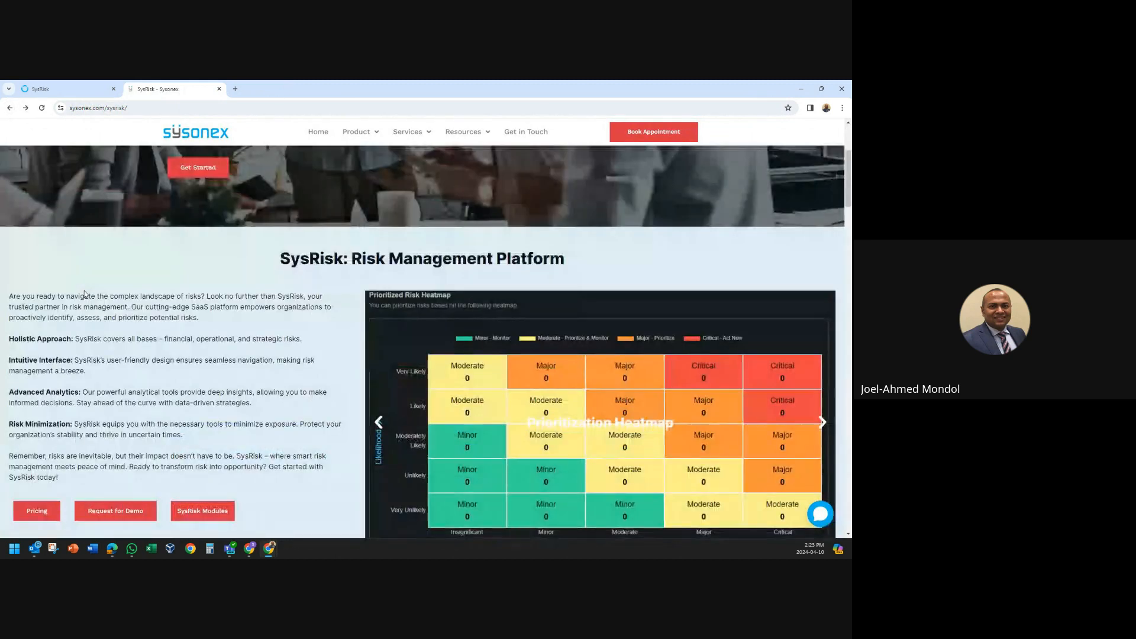